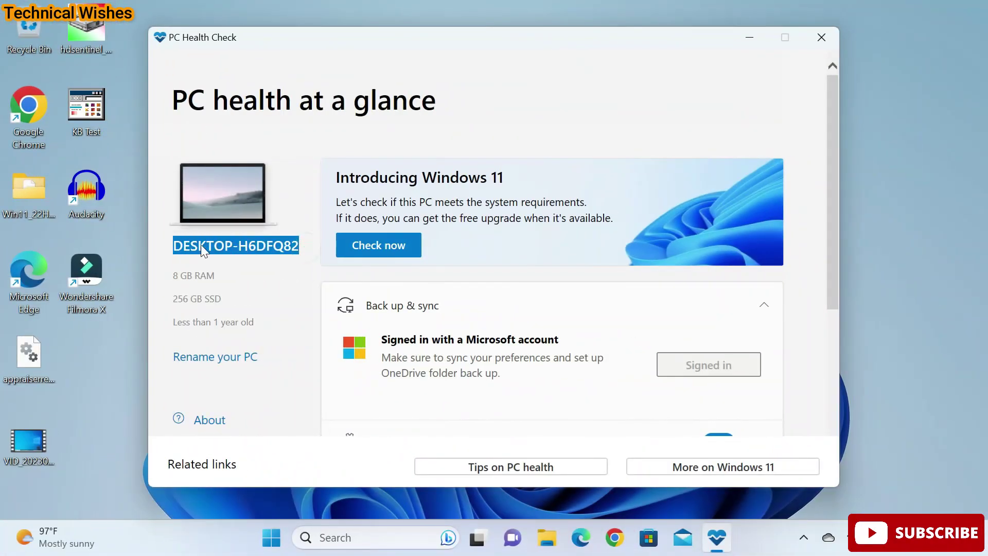
- Run the Windows 11 compatibility check in PC Health Check and examine the verdict and the reason listed
click(395, 248)
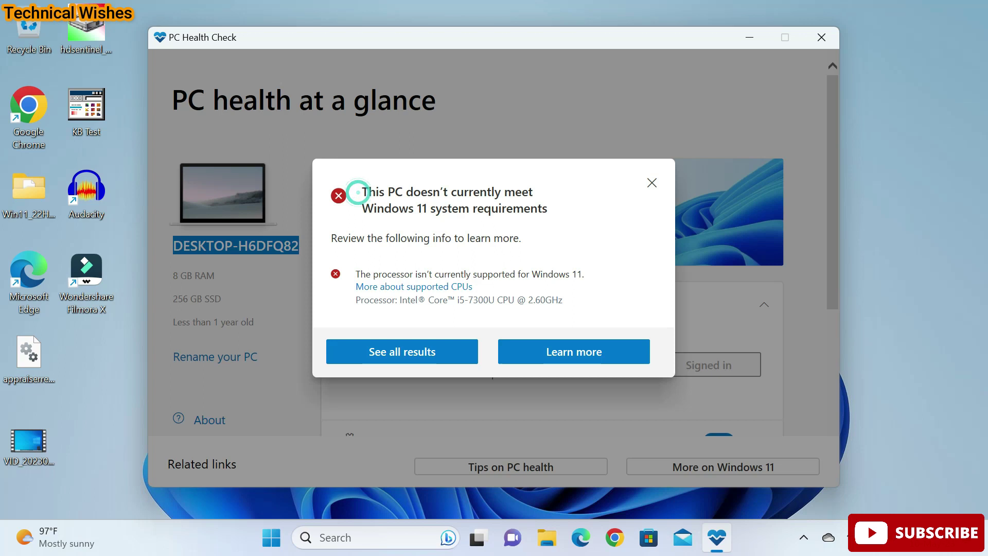
drag(362, 189, 547, 211)
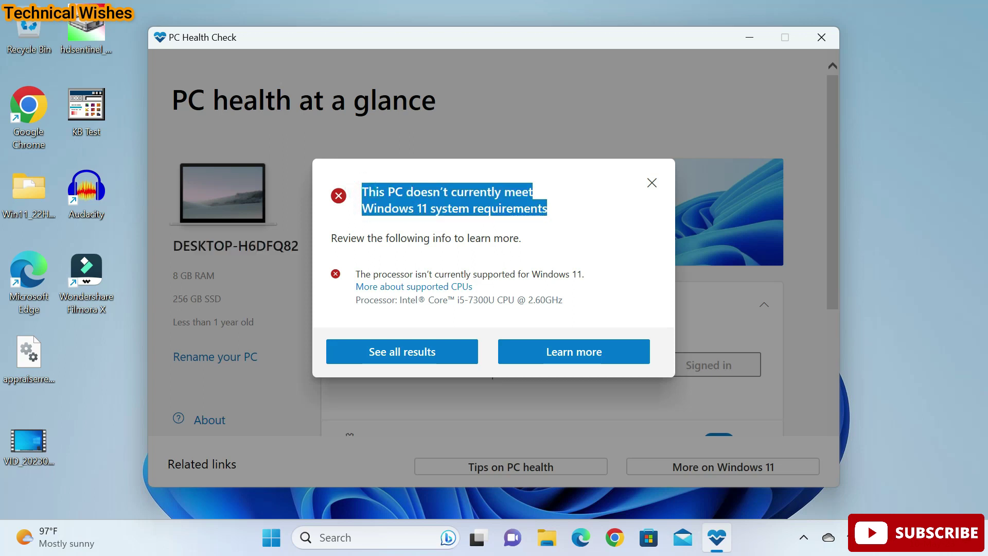
click(356, 270)
drag(356, 274, 472, 286)
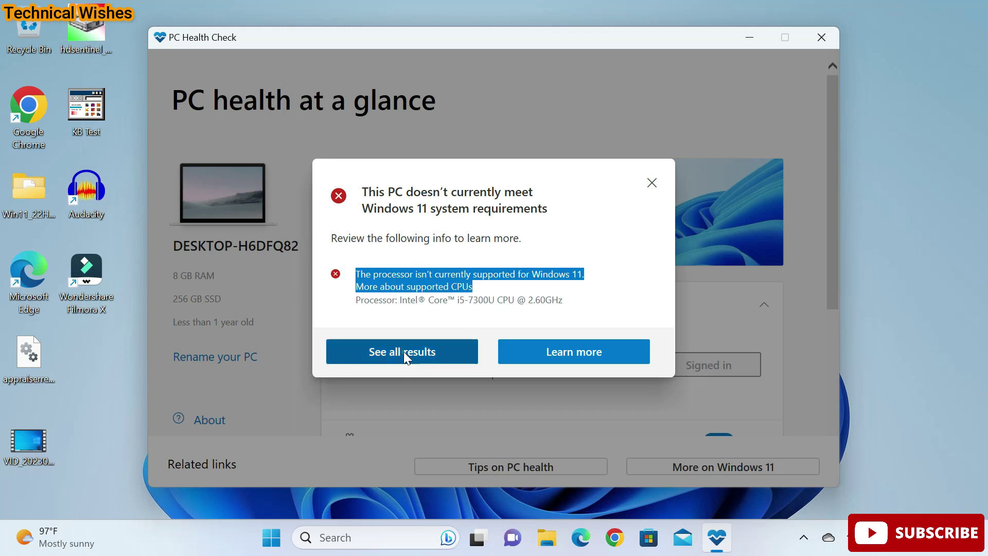
- Expand the full compatibility results, review the individual requirements, and close PC Health Check
click(403, 351)
drag(356, 280, 471, 280)
drag(433, 311, 357, 305)
drag(548, 169, 374, 162)
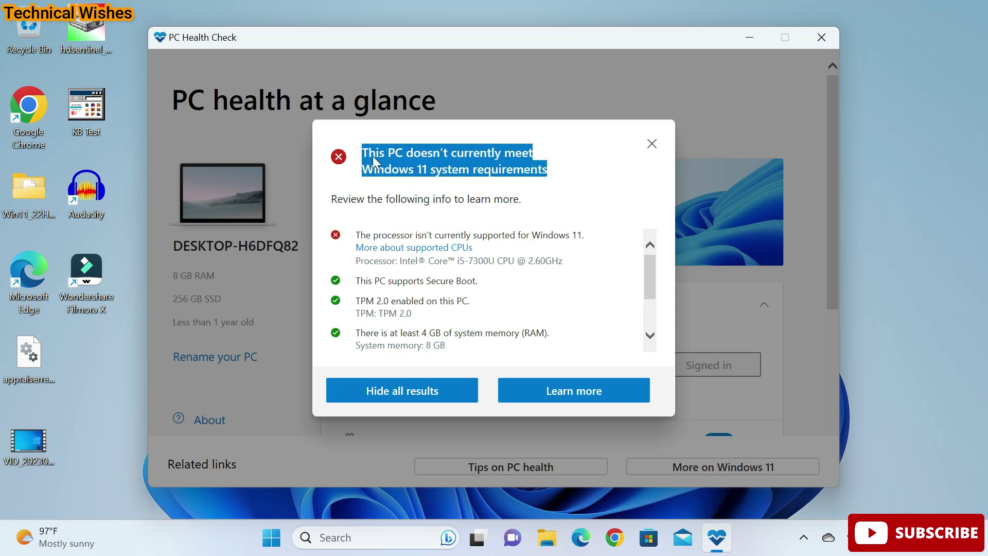
click(652, 144)
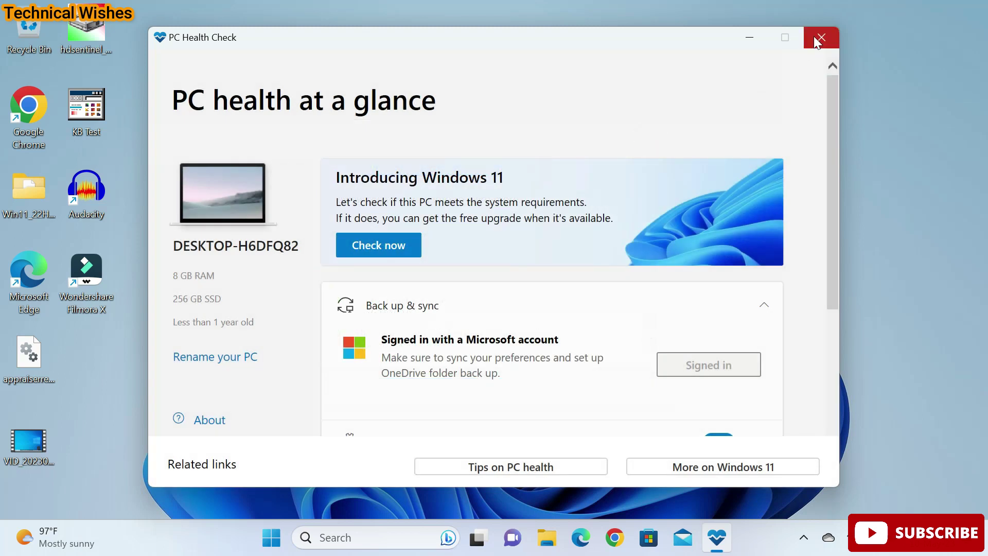
click(820, 38)
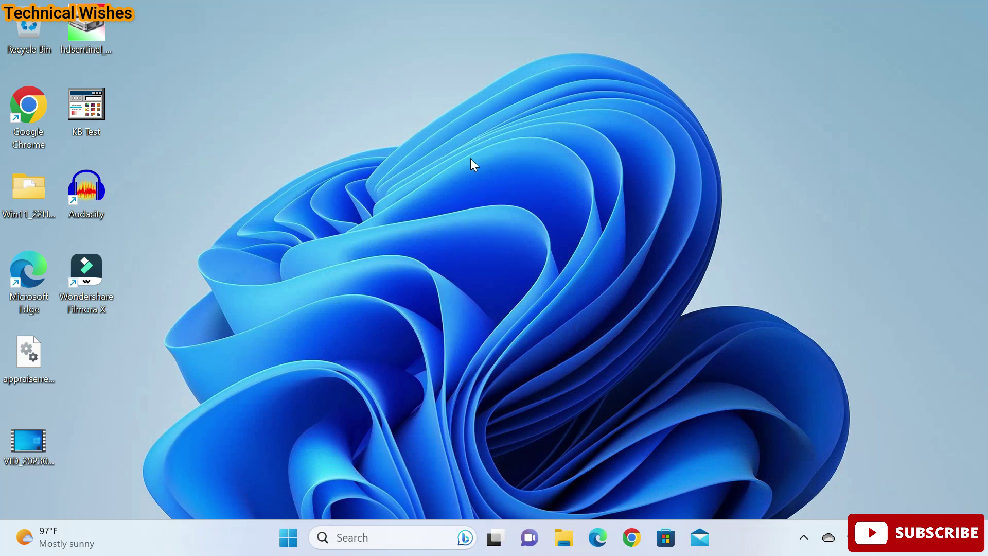
click(289, 536)
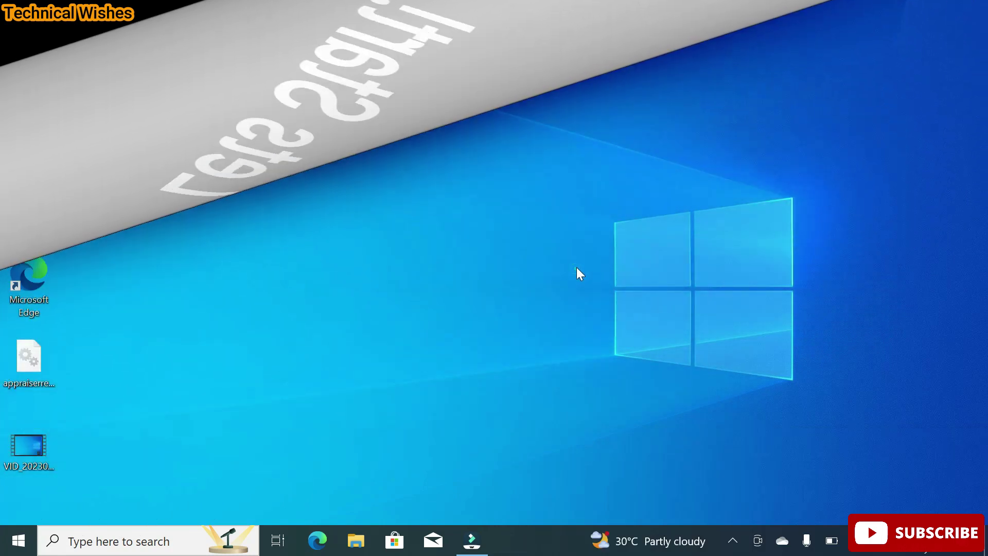
right_click(594, 248)
click(497, 289)
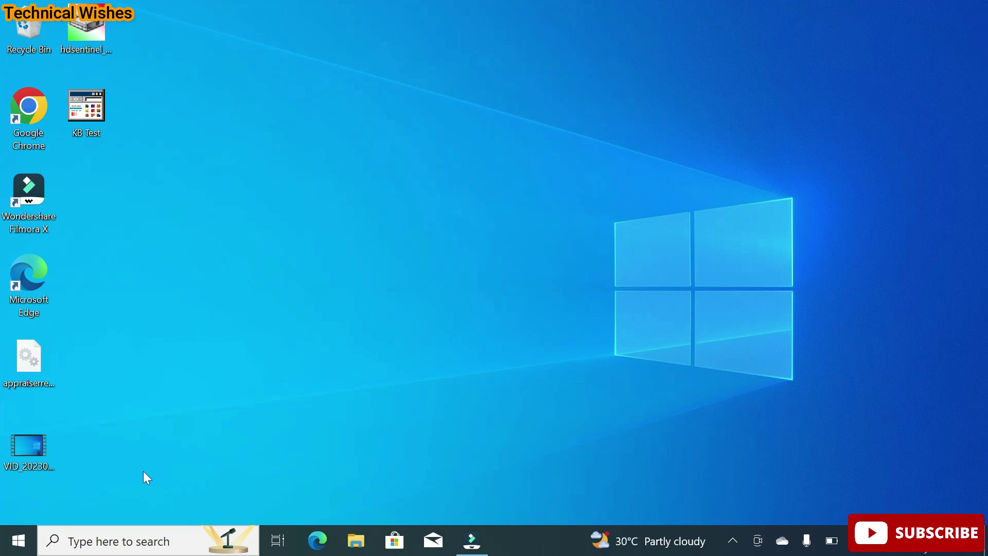
- Find the Settings app through Windows search and open its Update & Security section
click(118, 541)
text(set)
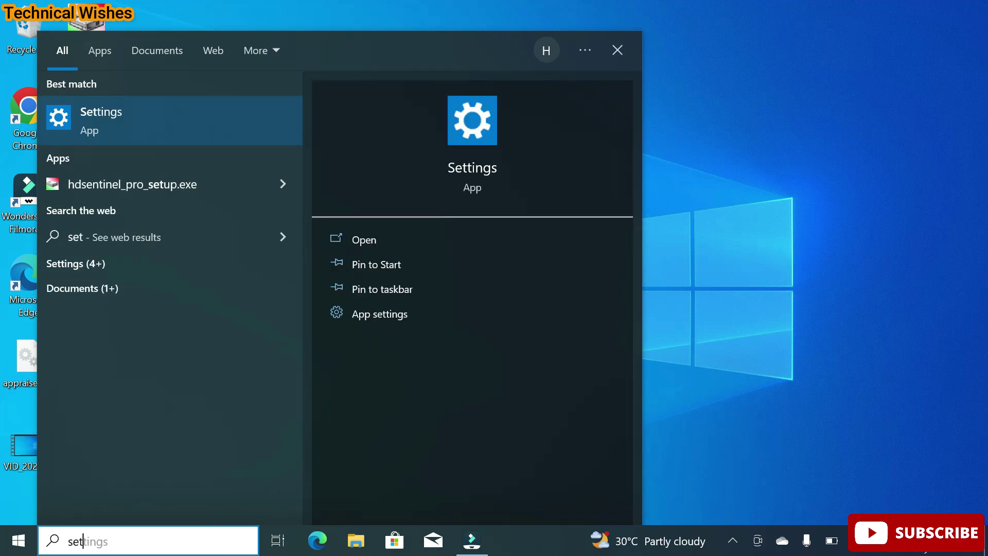
click(363, 241)
scroll(176, 453, down, 1)
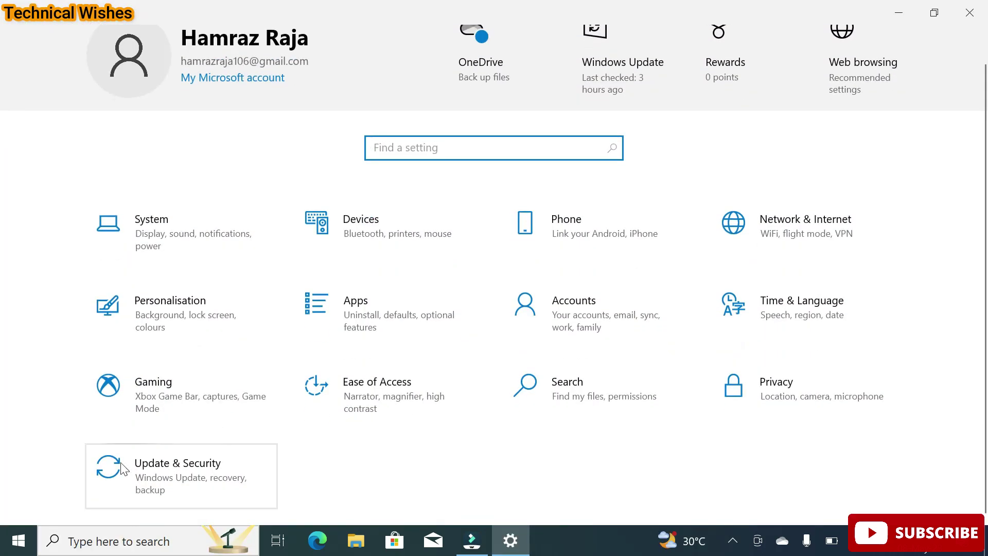
click(186, 473)
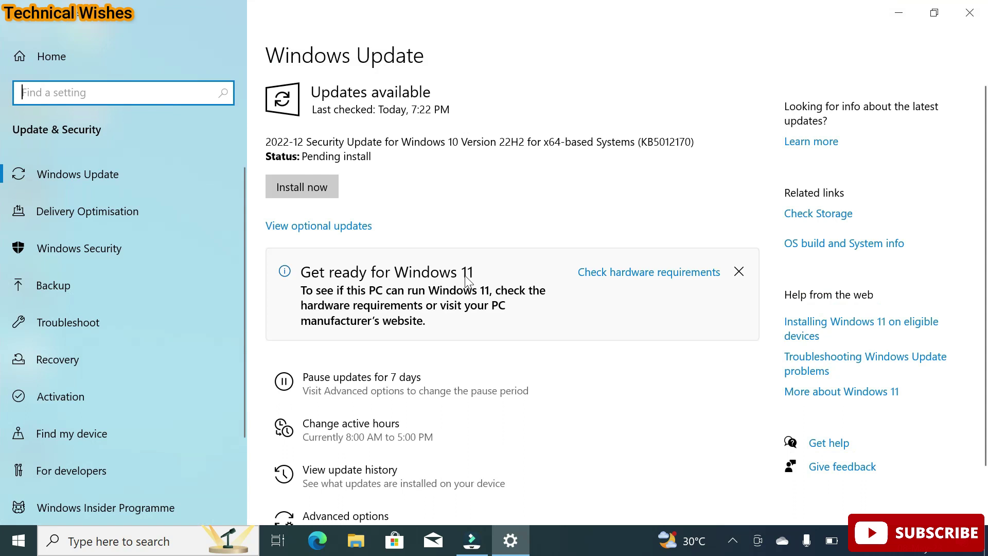
- Open the Windows 11 hardware requirements online and download the PC Health Check app from Microsoft's compatibility section
click(656, 277)
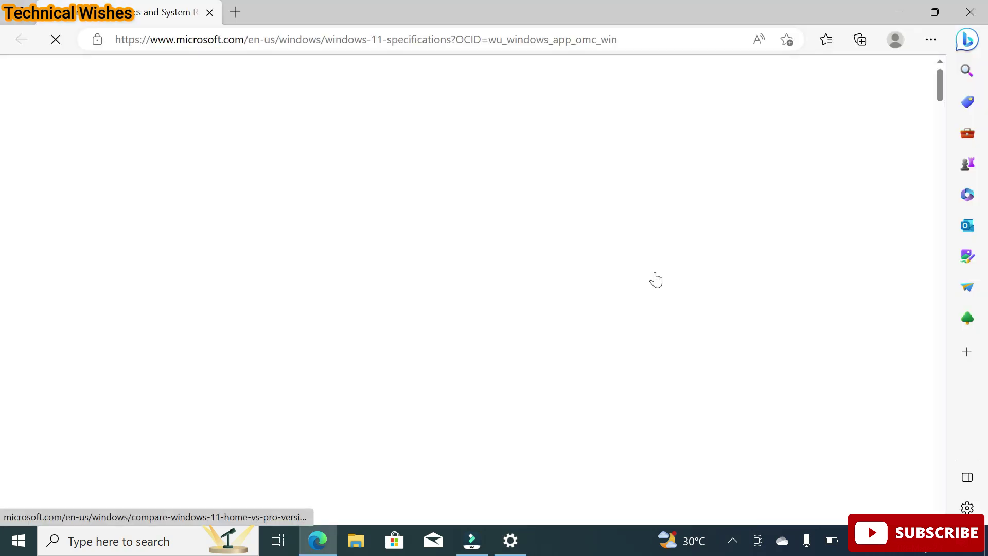
scroll(669, 283, down, 5)
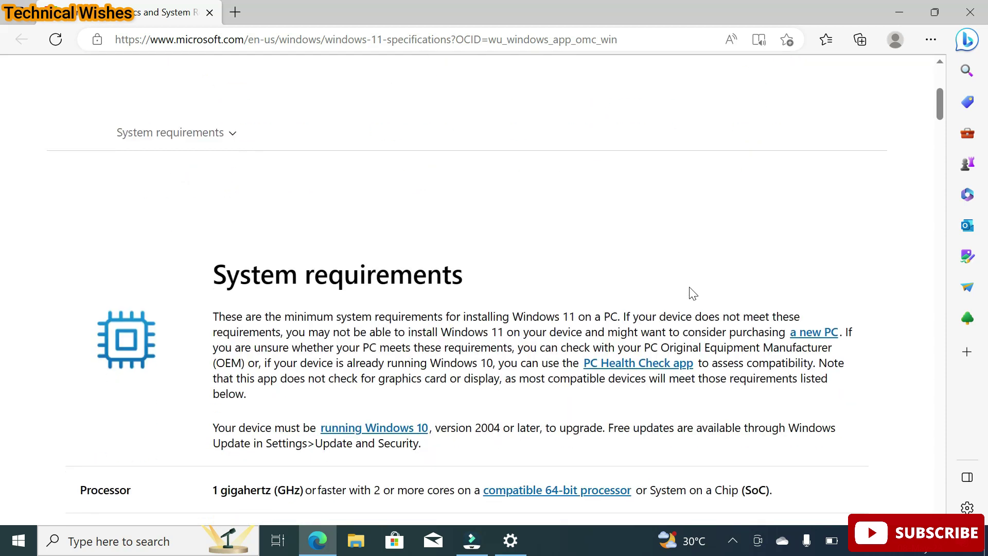
click(653, 253)
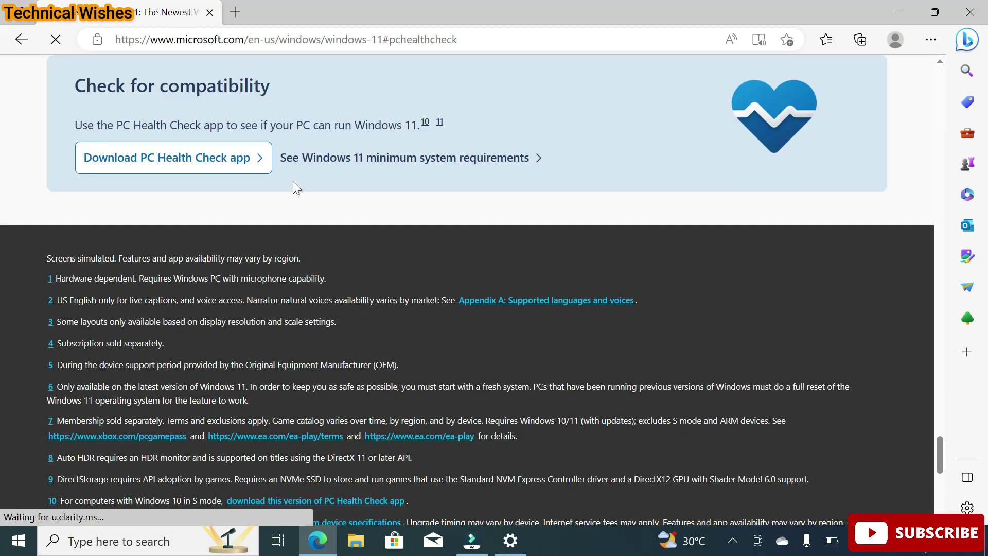
click(214, 160)
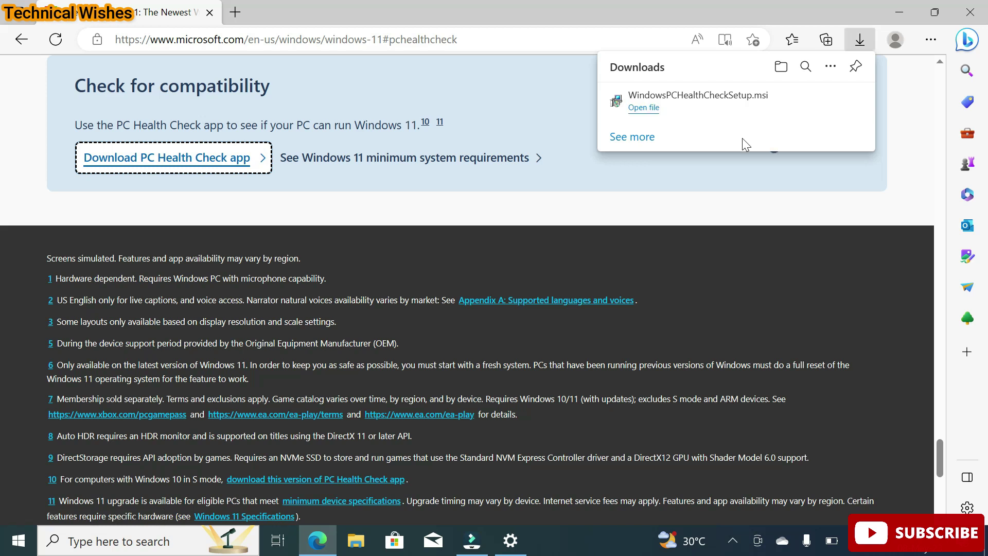
- Launch the downloaded WindowsPCHealthCheckSetup.msi installer and close the browser and Settings windows
click(641, 109)
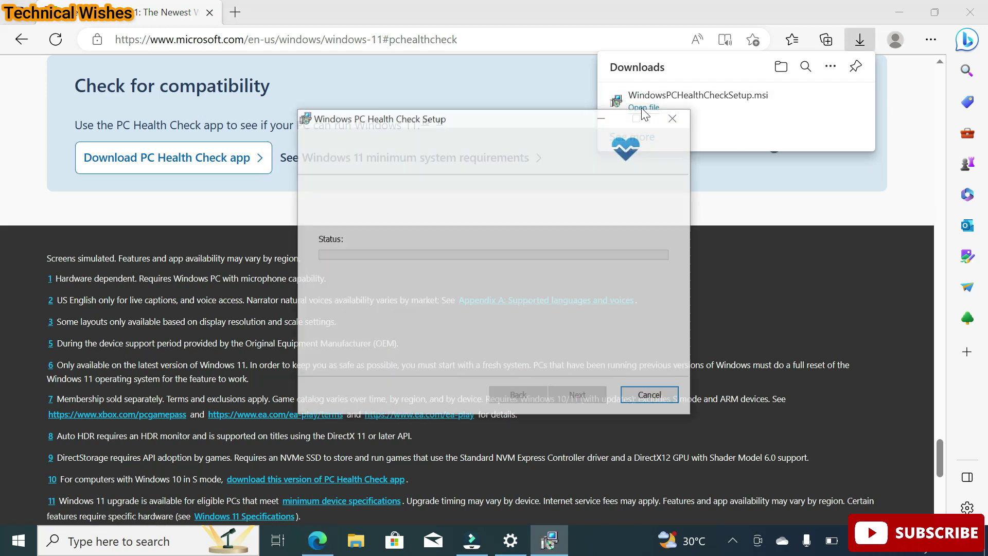
click(970, 13)
click(957, 19)
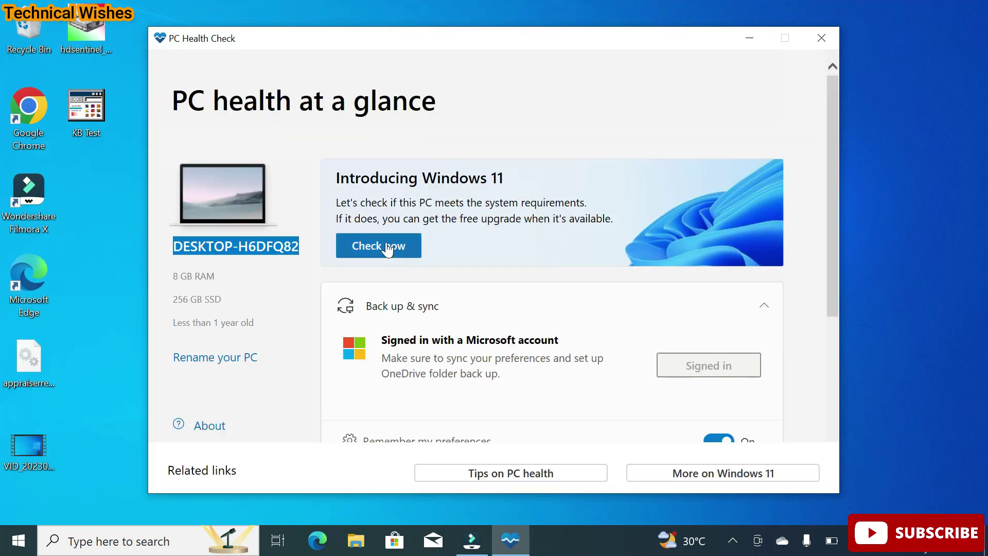
- Check this Windows 10 PC against the Windows 11 requirements, review all results including Secure Boot and TPM, and close the app
click(387, 248)
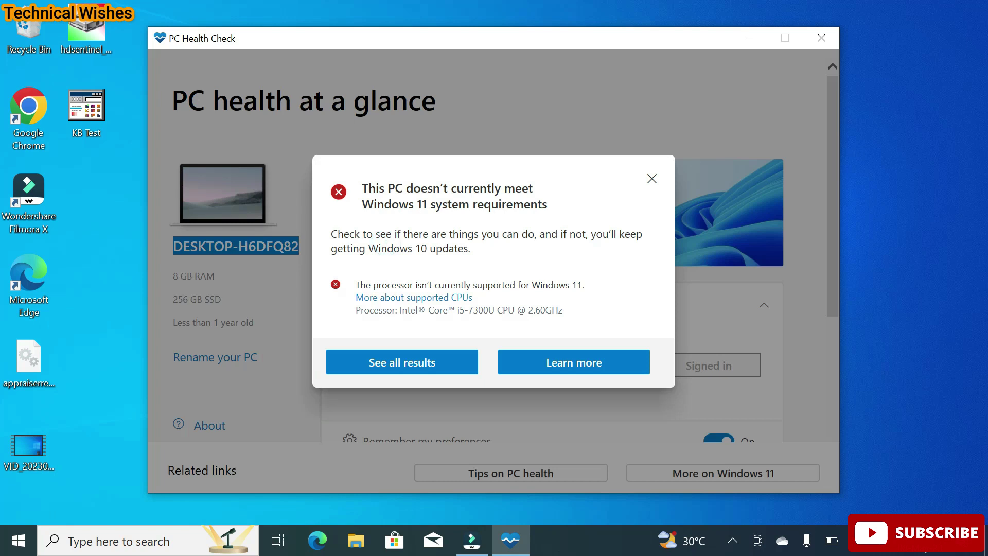
click(403, 366)
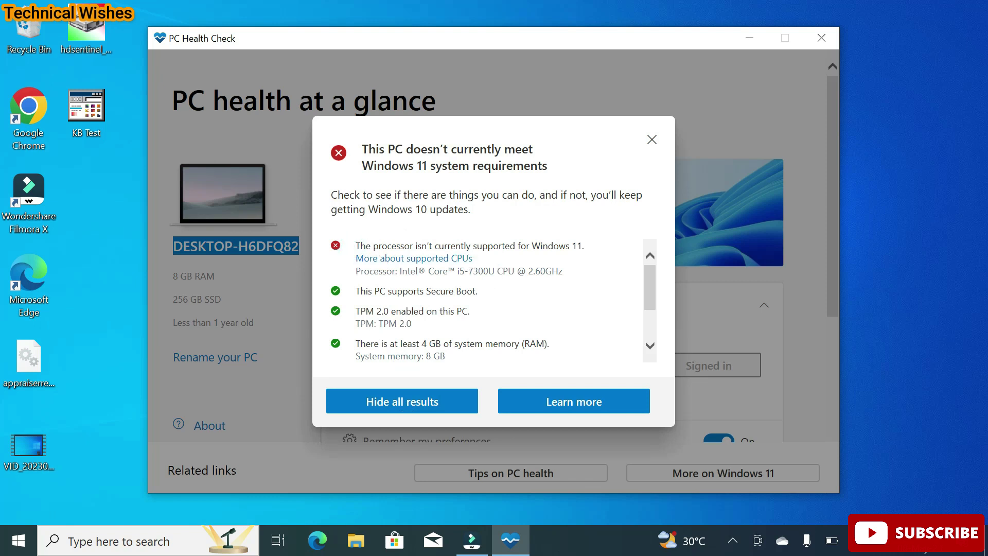
drag(356, 323, 412, 323)
drag(355, 291, 481, 292)
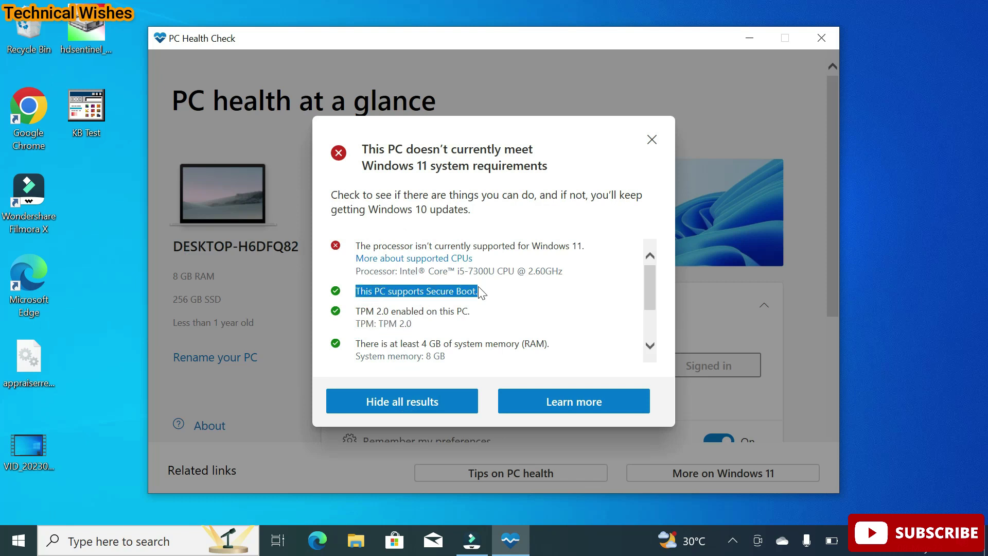
click(652, 140)
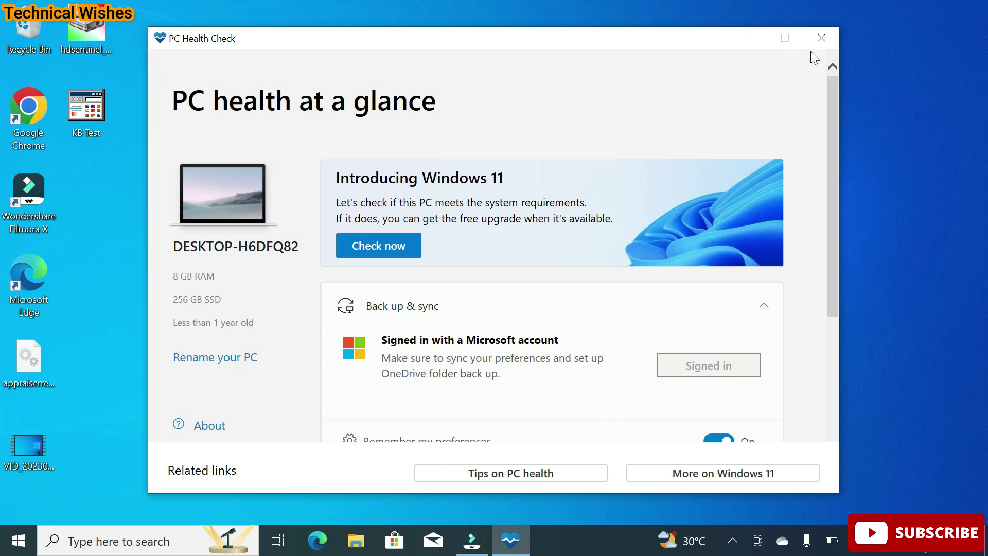
click(823, 40)
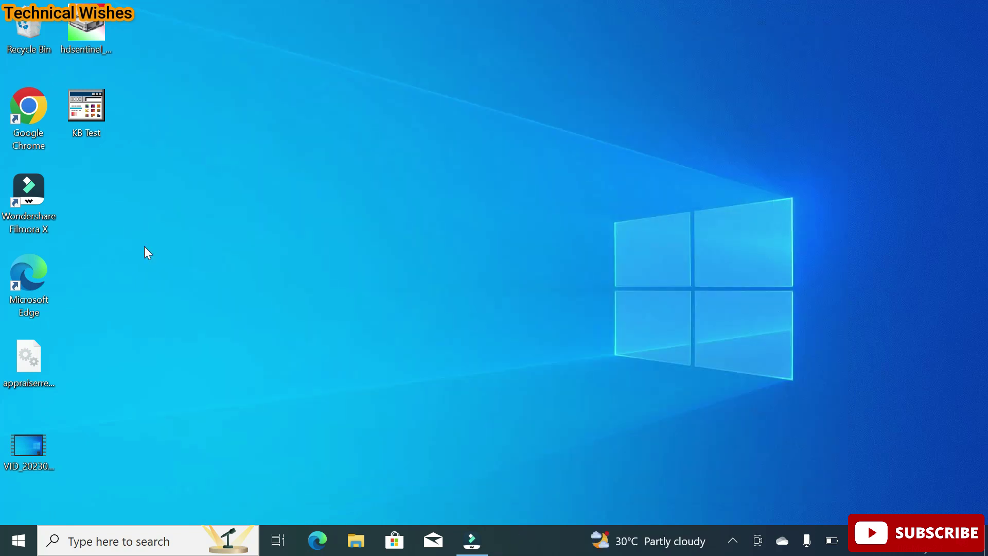
- Search Google for "windows 11 download" in Chrome and open Microsoft's Download Windows 11 page
double_click(31, 117)
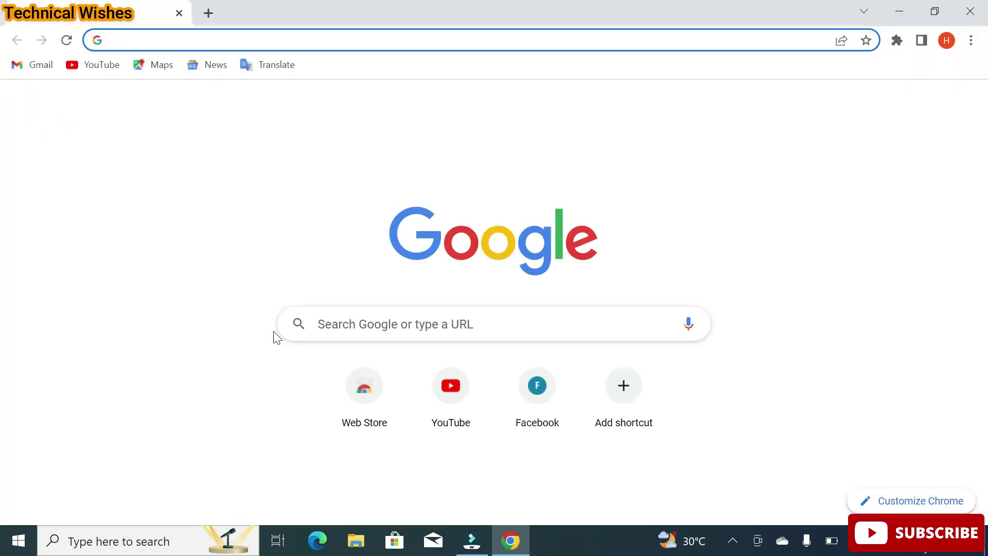
click(431, 324)
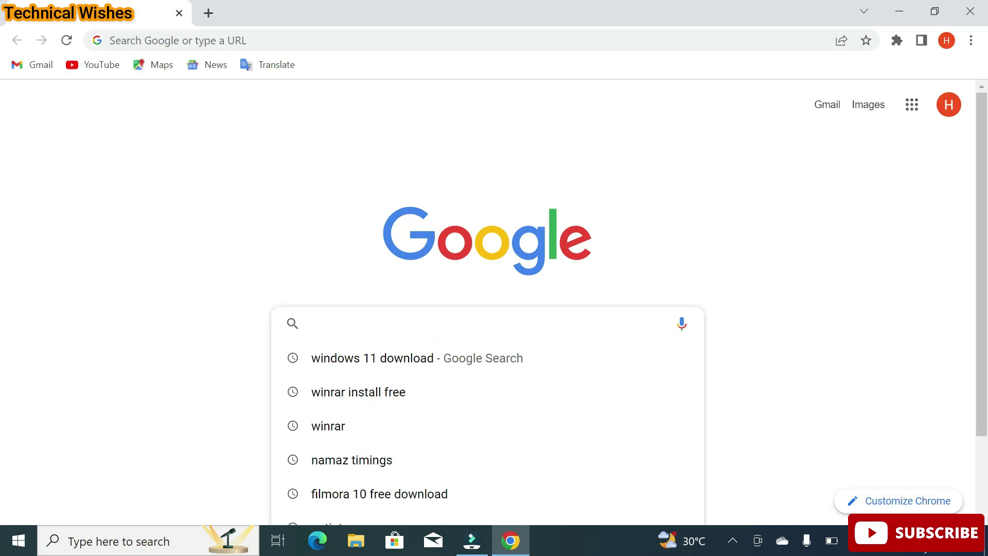
click(380, 363)
click(380, 364)
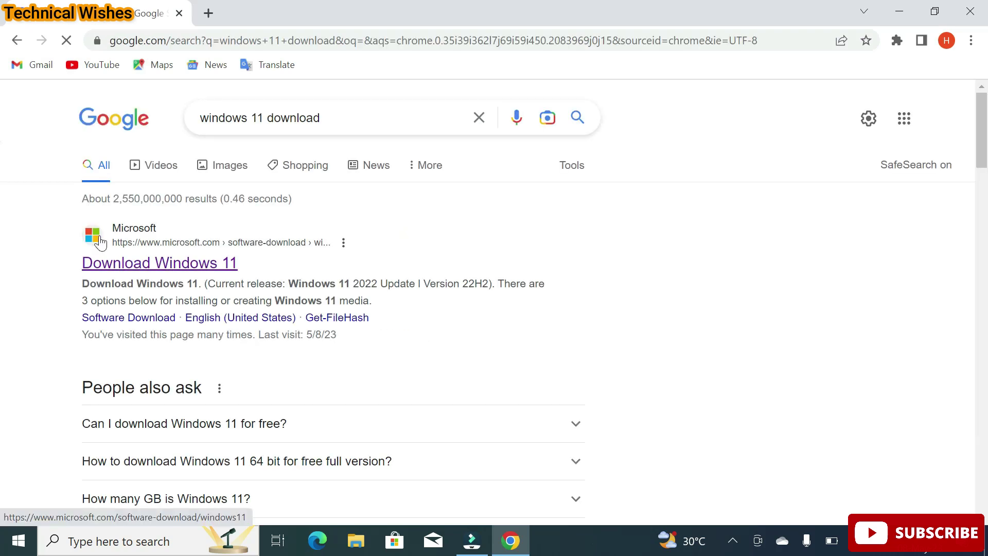
click(193, 265)
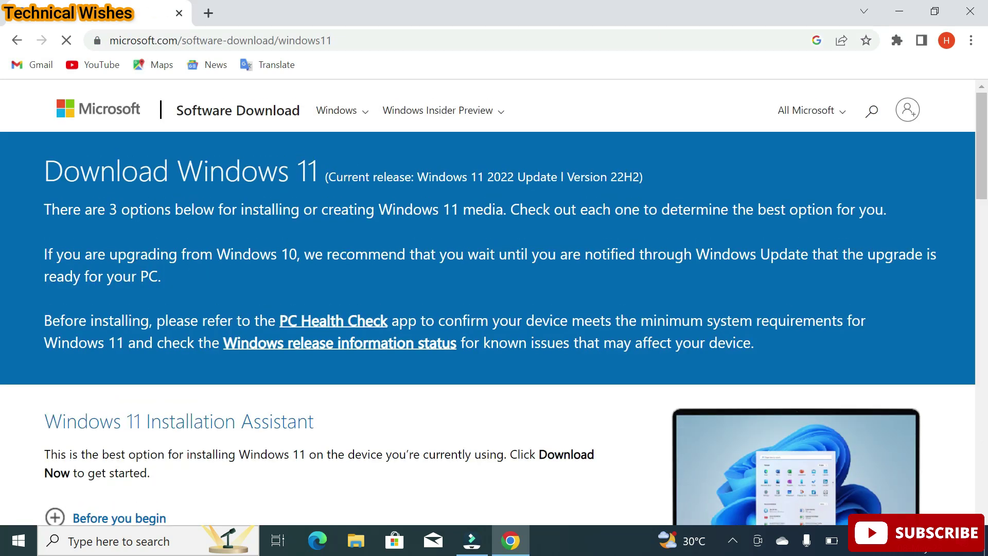
- Select the Windows 11 disk image (ISO) for x64 devices and request its download
scroll(245, 289, down, 5)
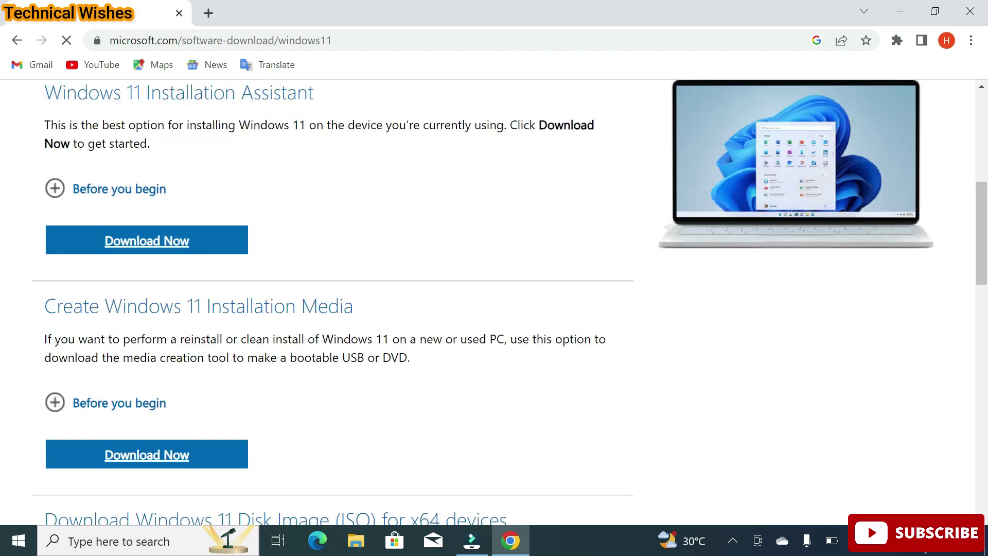
scroll(494, 303, down, 4)
drag(39, 302, 548, 281)
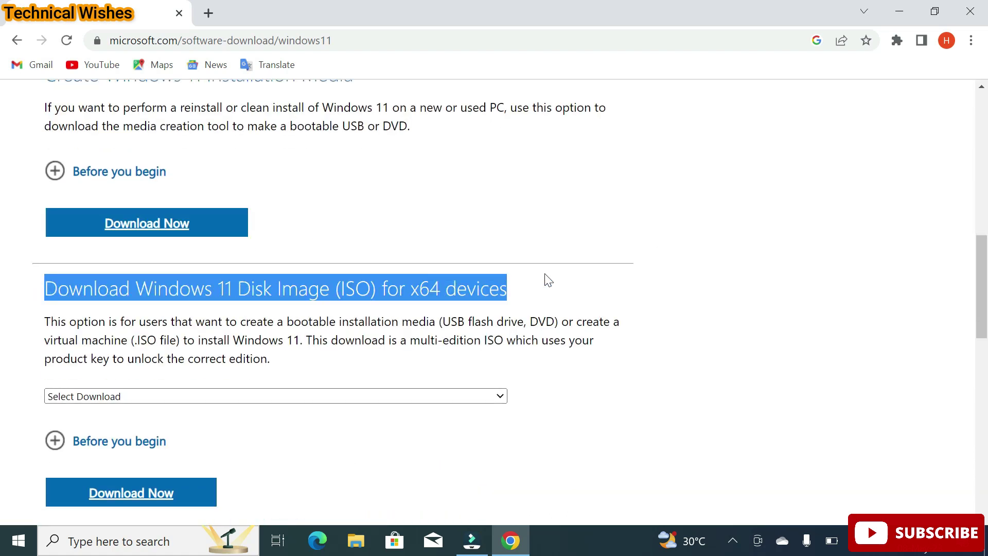
click(549, 280)
scroll(466, 404, down, 3)
click(498, 242)
click(228, 274)
click(150, 337)
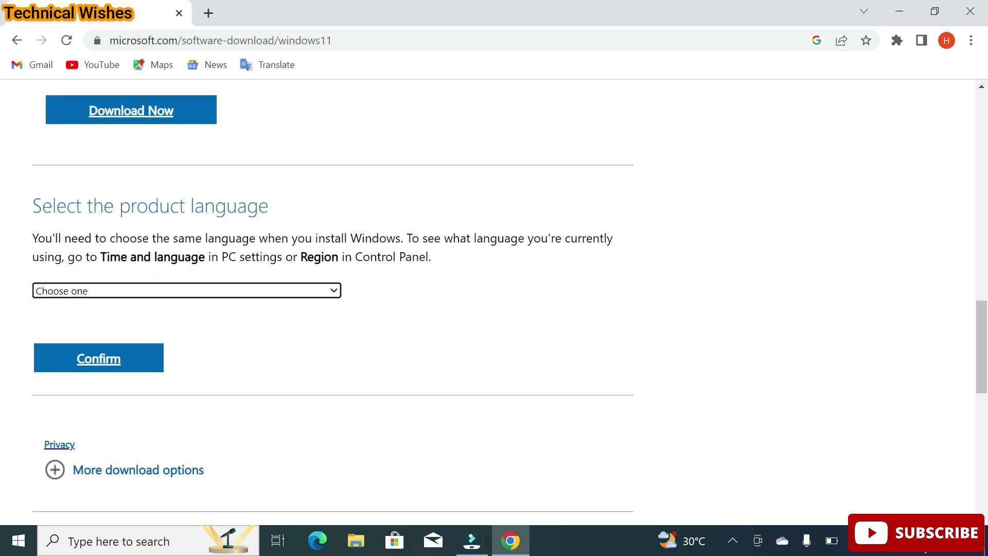
- Confirm English International as the product language and start the 64-bit Windows 11 ISO download
click(109, 292)
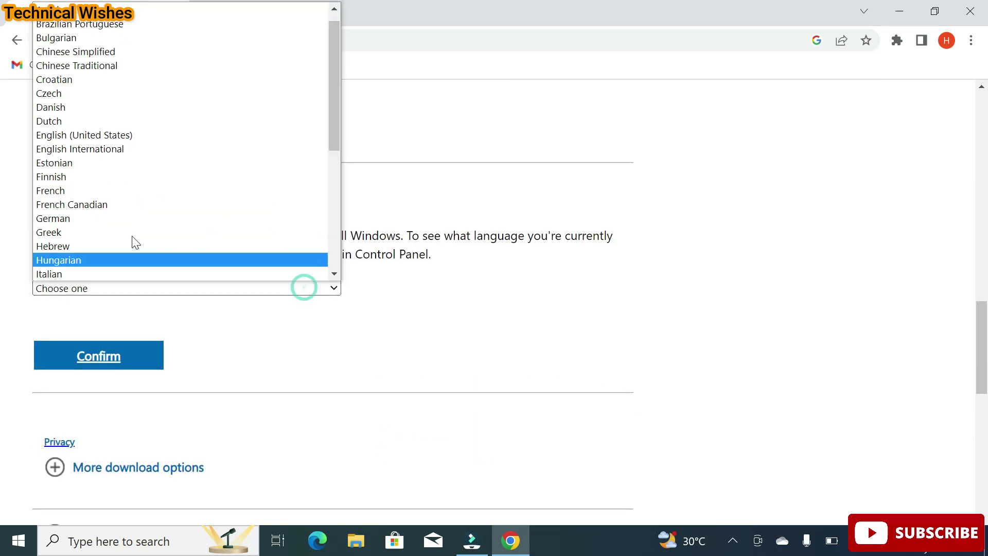
click(105, 147)
click(117, 348)
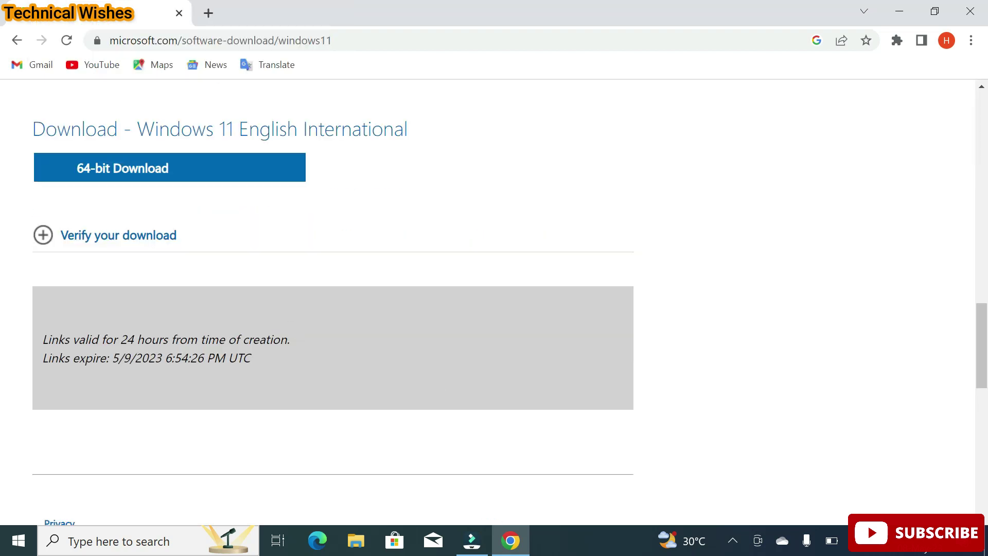
click(146, 171)
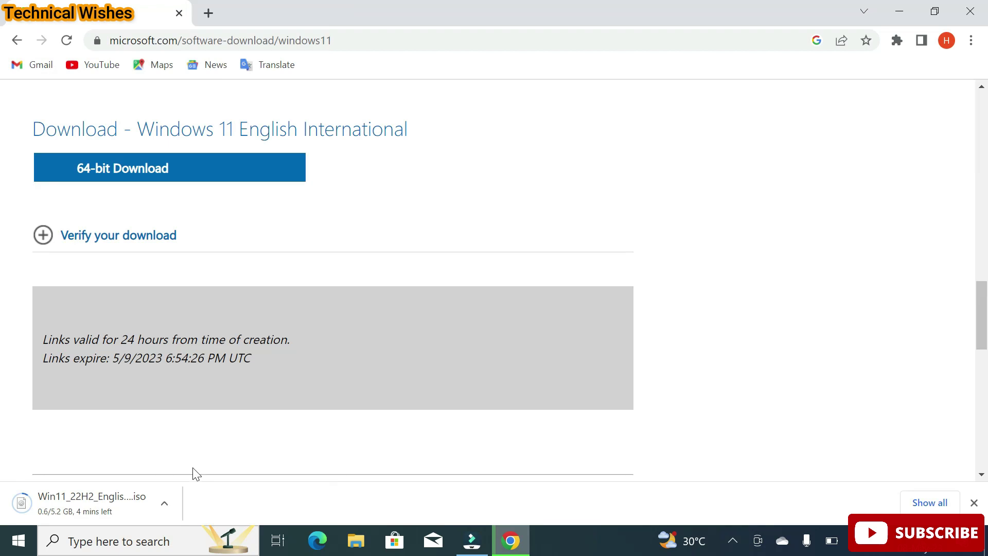
- Check the ISO file in Chrome's downloads list and minimize the browser
click(971, 41)
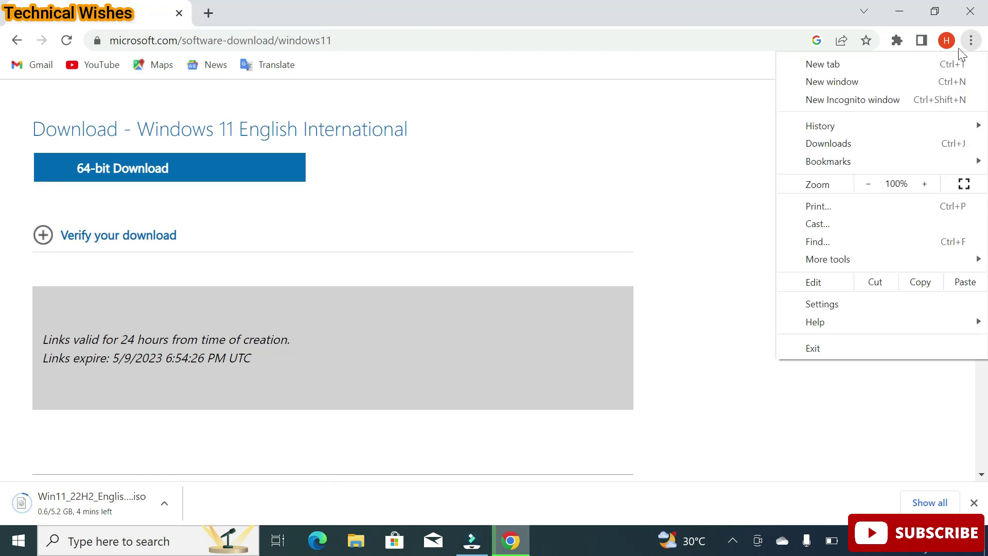
click(828, 146)
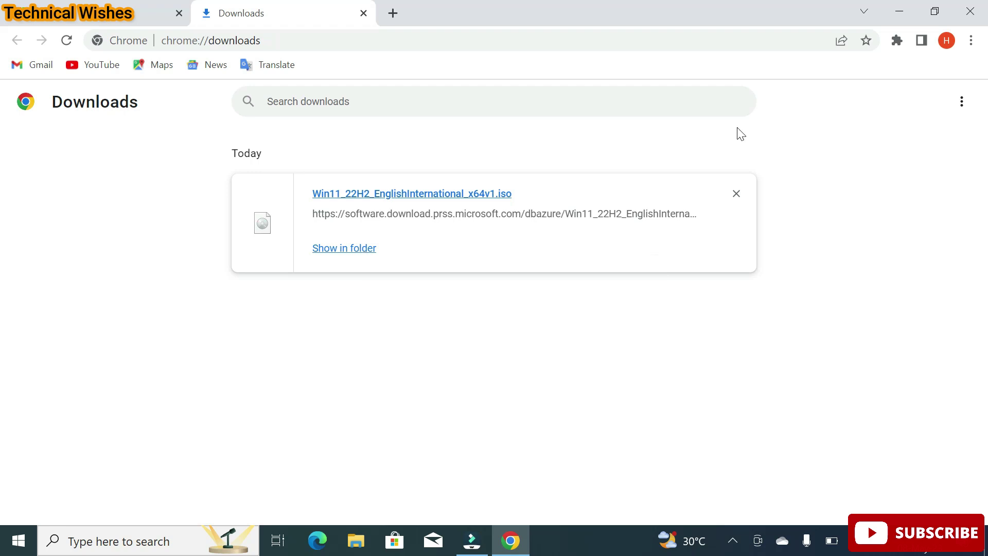
click(897, 13)
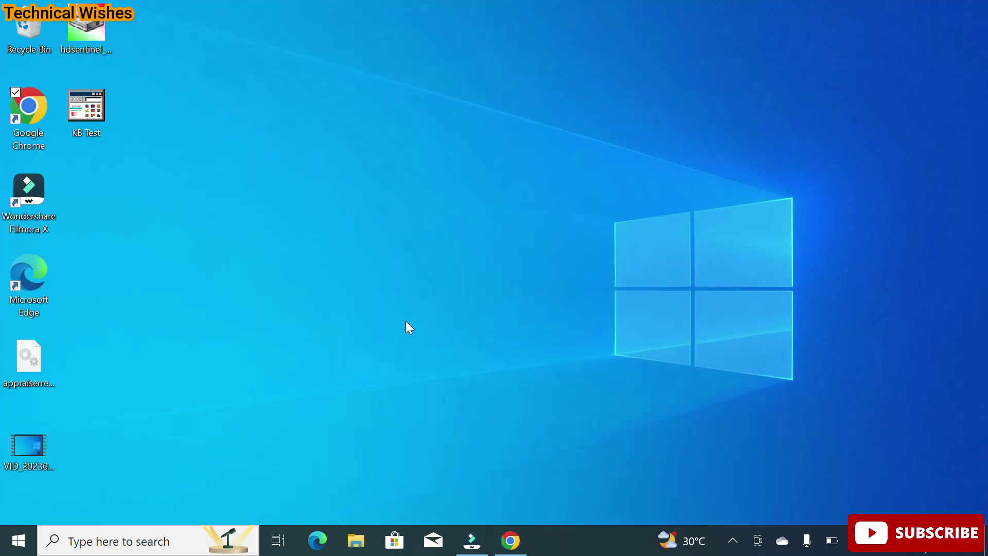
- Show the Downloads folder in File Explorer and check the available actions for the Win11_22H2_EnglishInternational_x64v1 disk image
click(355, 538)
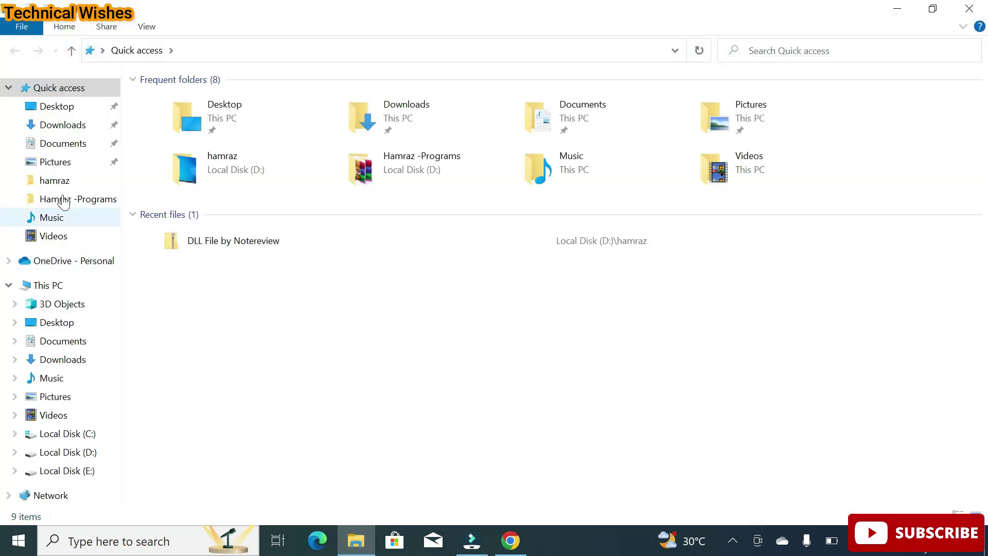
click(69, 128)
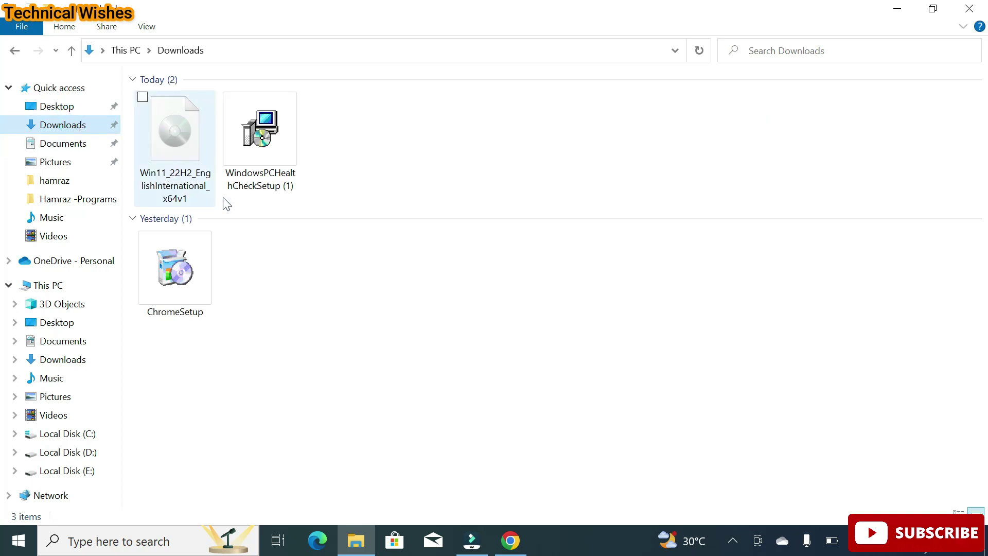
click(181, 140)
right_click(181, 140)
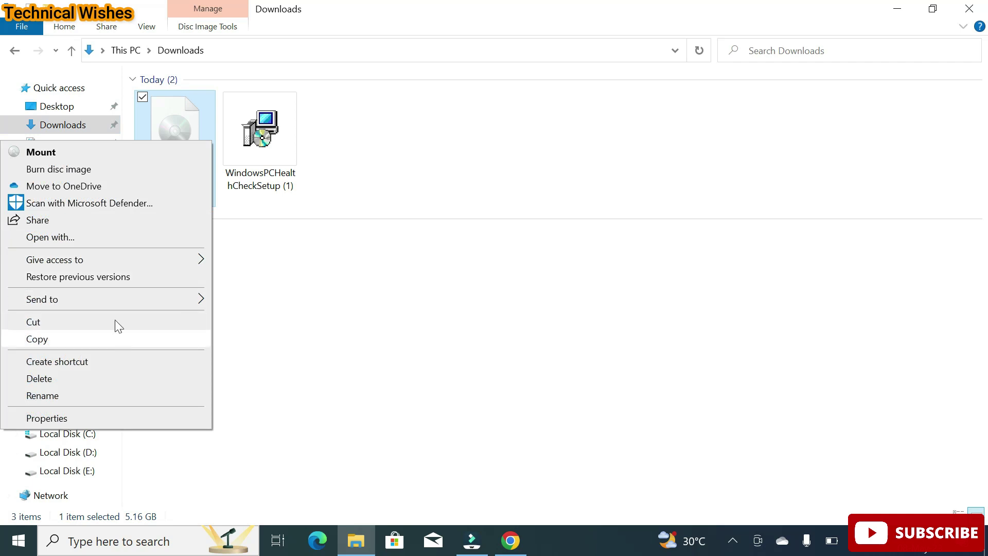
click(118, 155)
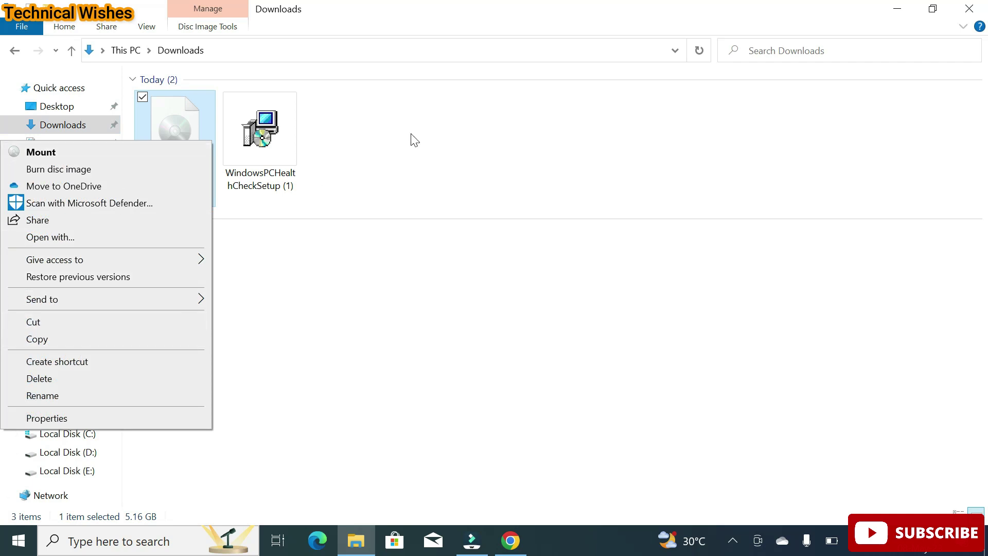
click(415, 132)
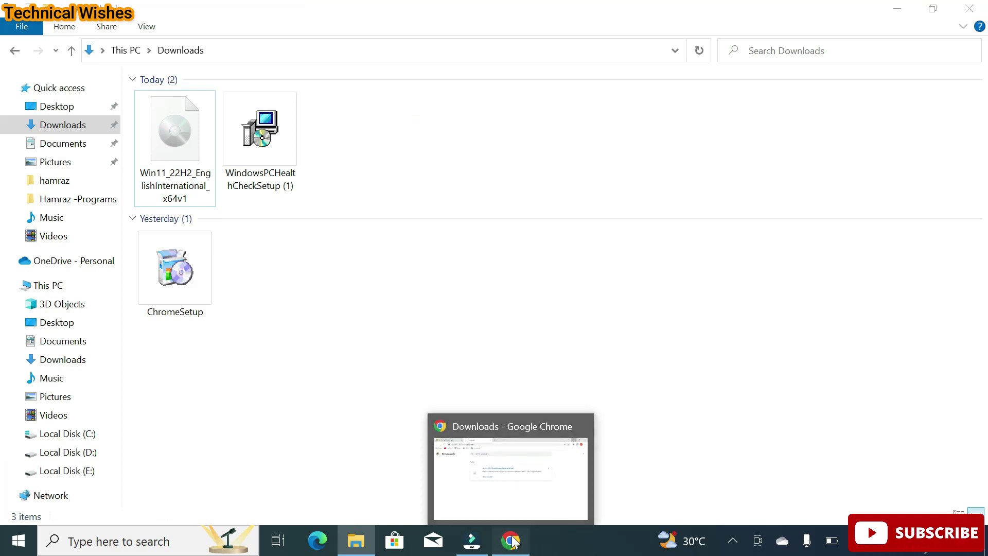
- Search Google for "winrar install free" in a new Chrome tab and download WinRAR from the official win-rar.com download page
click(511, 540)
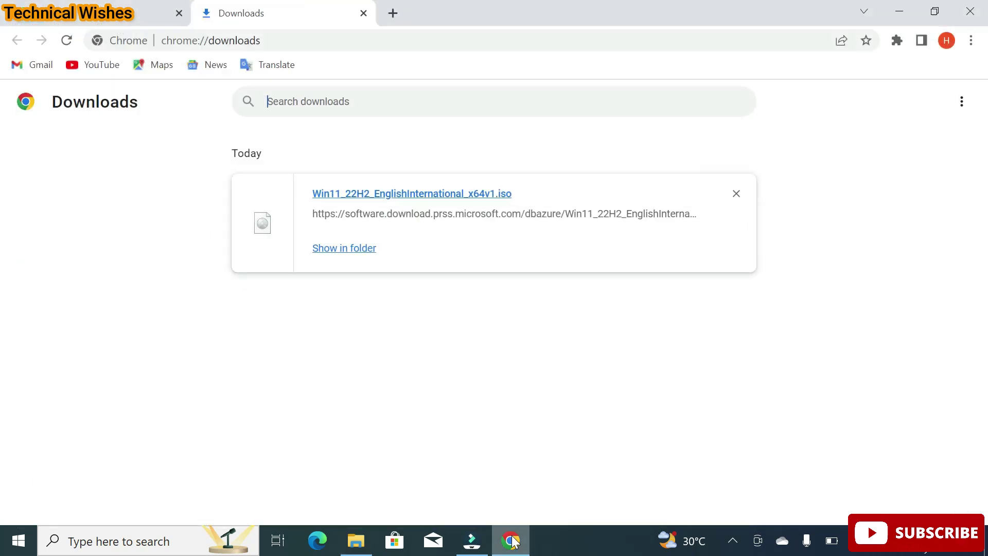
click(393, 13)
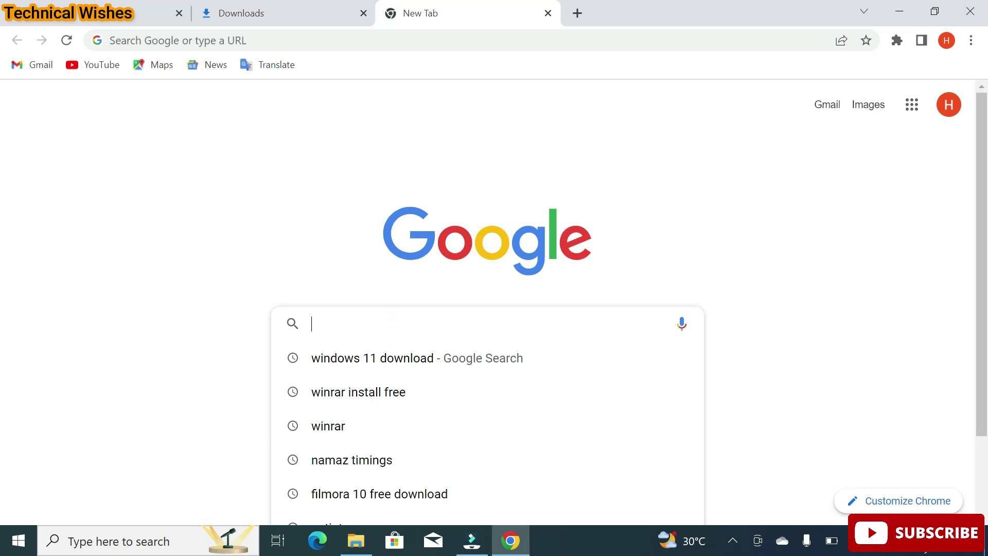
text(windows 11 download)
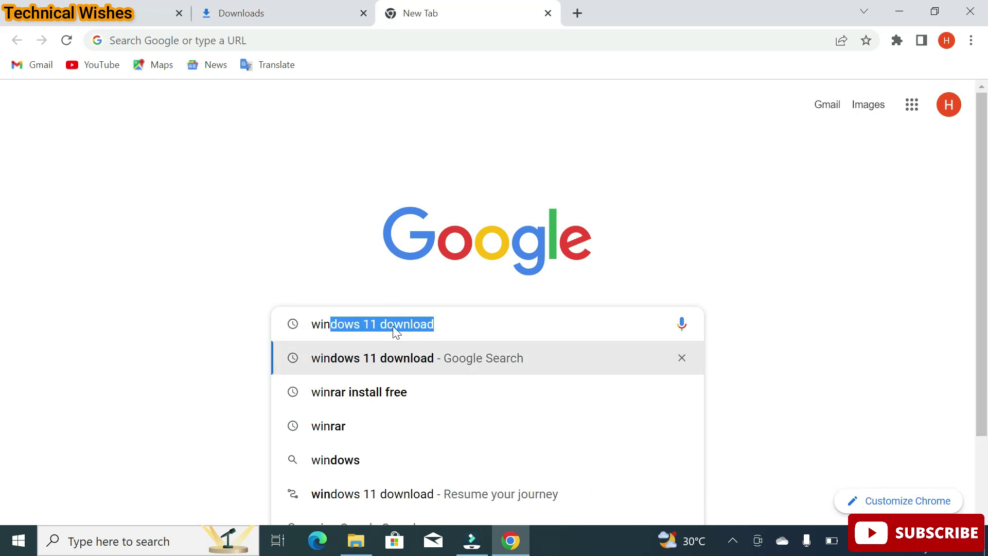
click(369, 390)
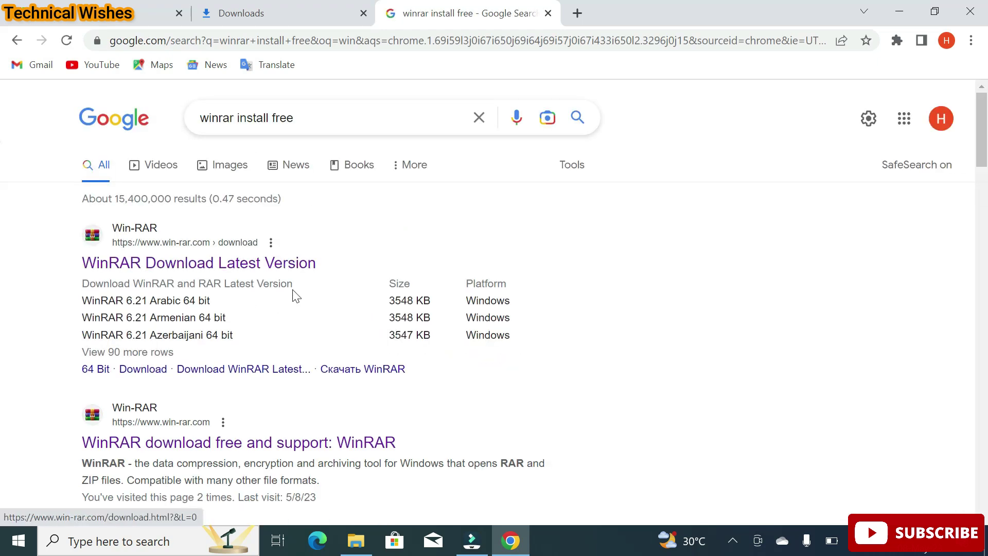
click(285, 266)
click(474, 354)
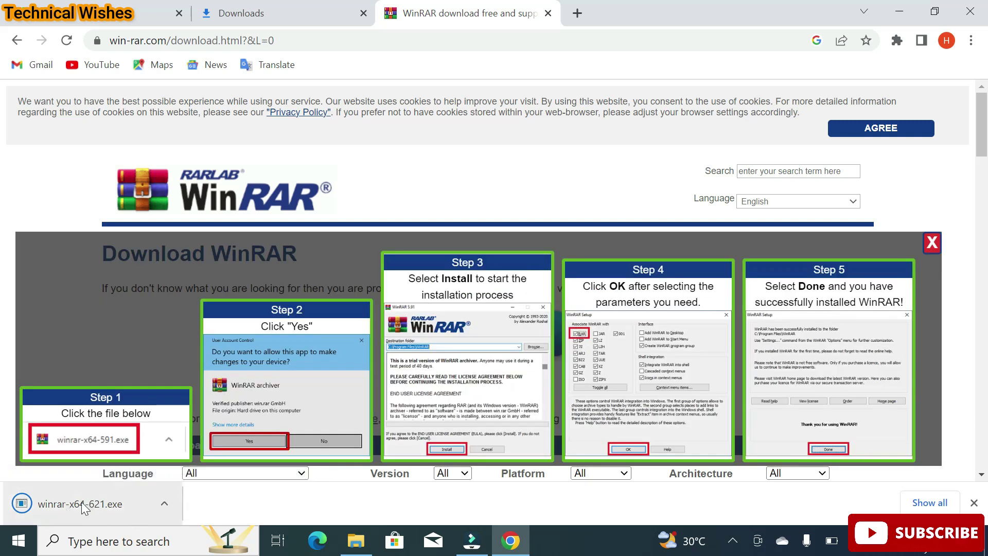
- Run the downloaded winrar-x64-621 installer and install WinRAR into C:\Program Files\WinRAR
click(84, 507)
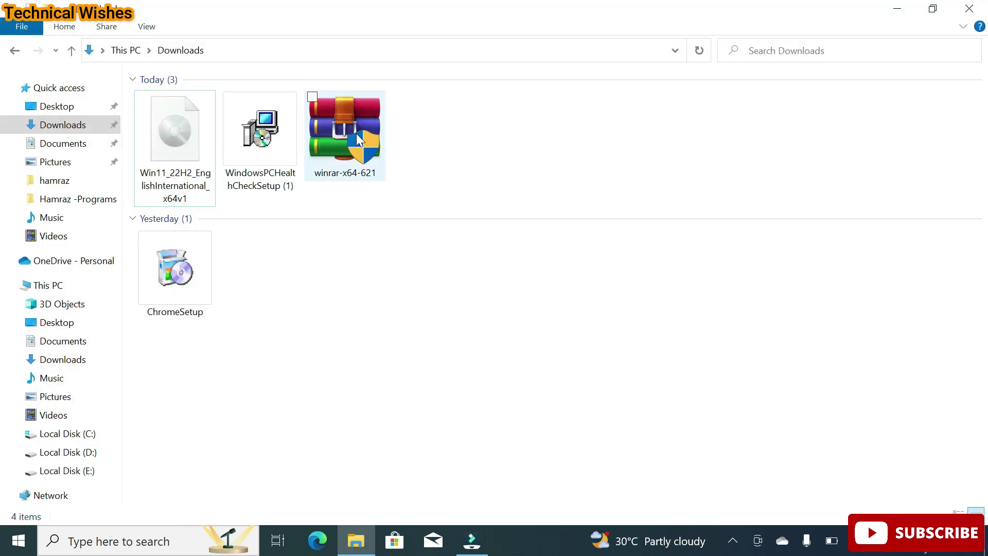
double_click(355, 134)
right_click(355, 134)
click(228, 148)
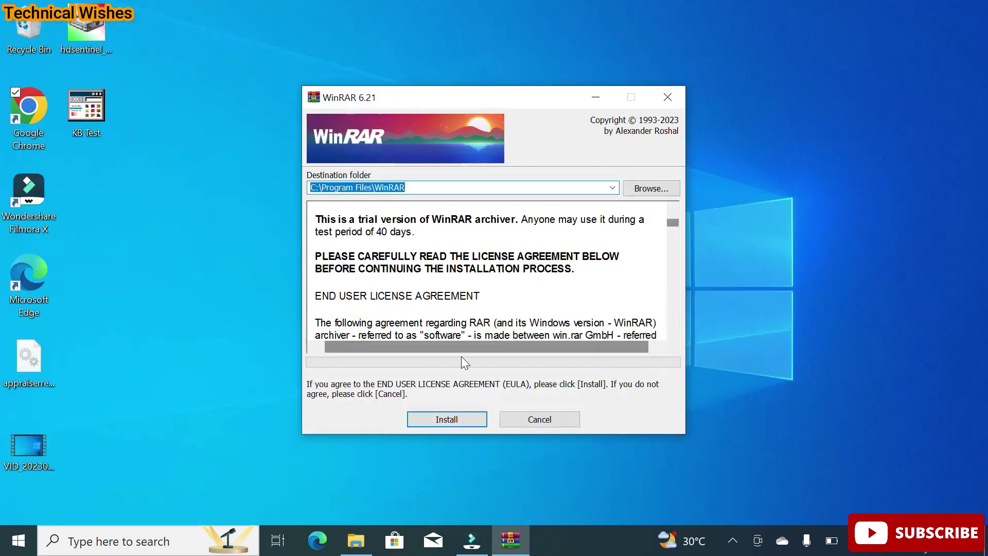
click(443, 418)
click(484, 412)
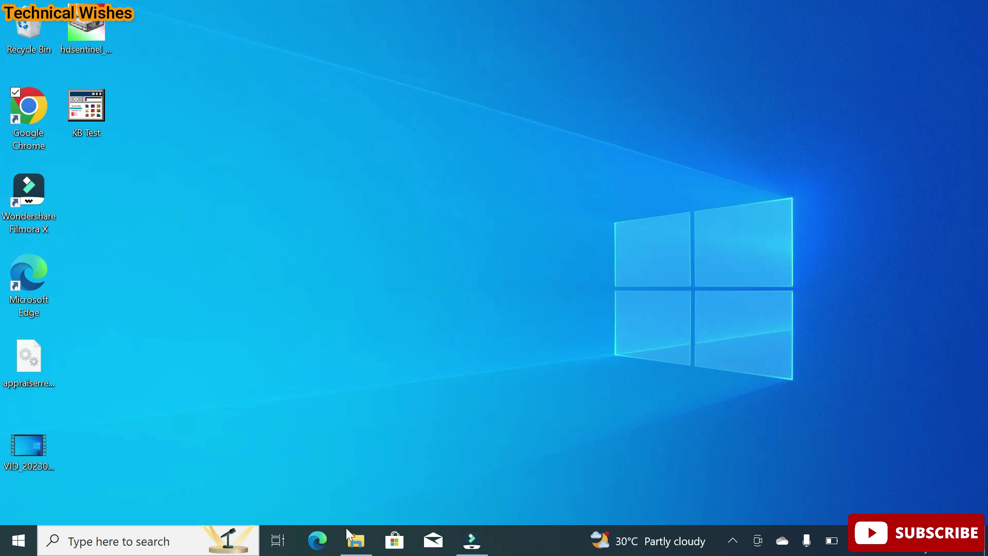
- Extract the Windows 11 ISO with WinRAR into a Win11_22H2_EnglishInternational_x64v1 folder inside Downloads
click(356, 540)
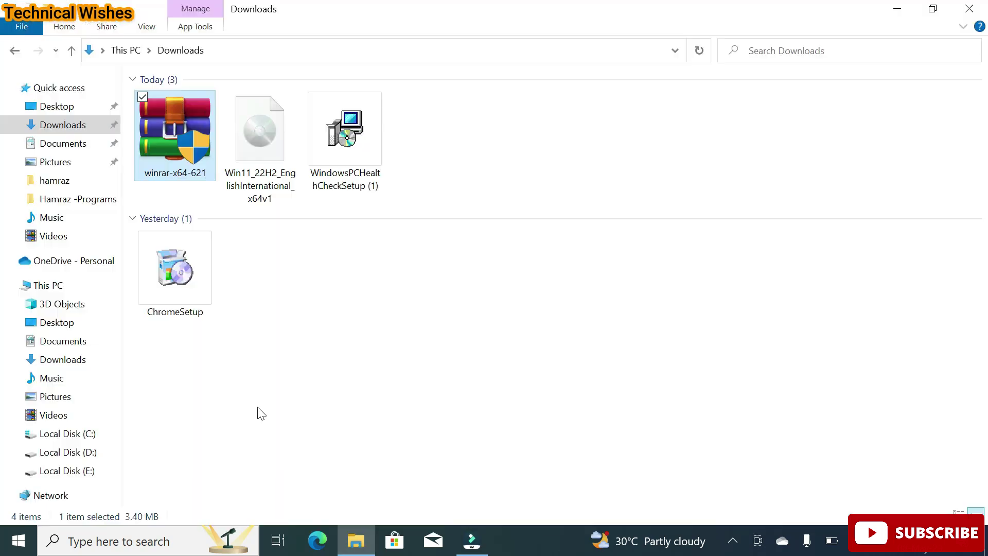
right_click(260, 144)
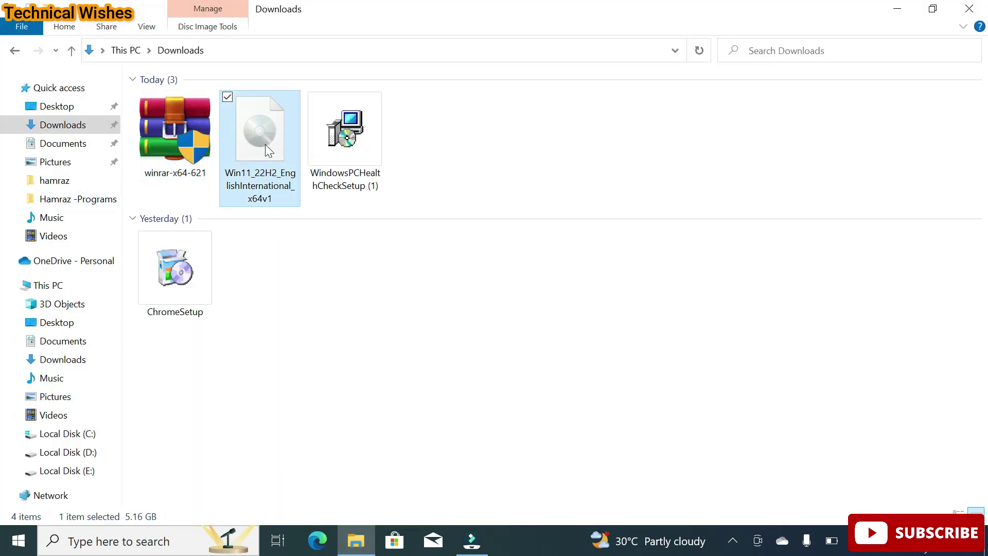
click(61, 322)
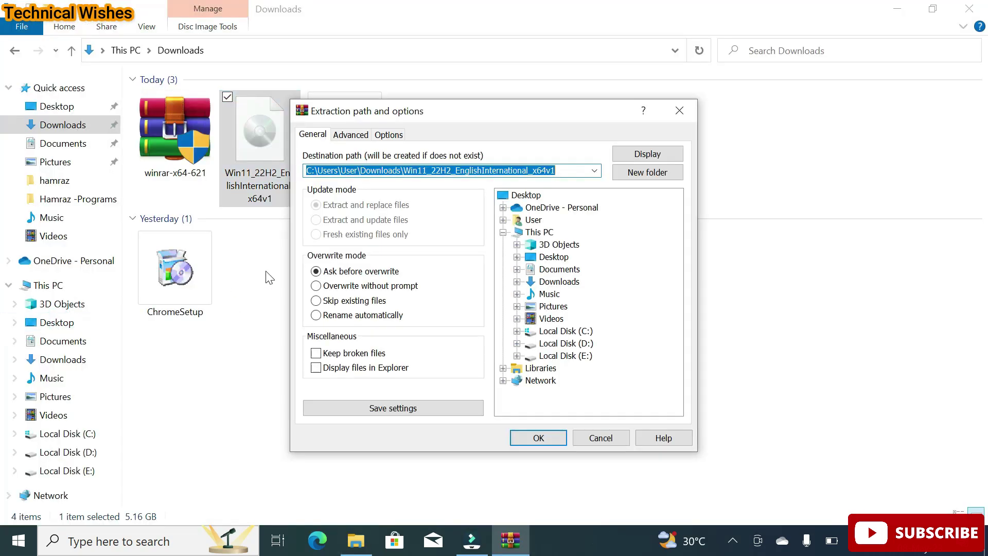
click(546, 439)
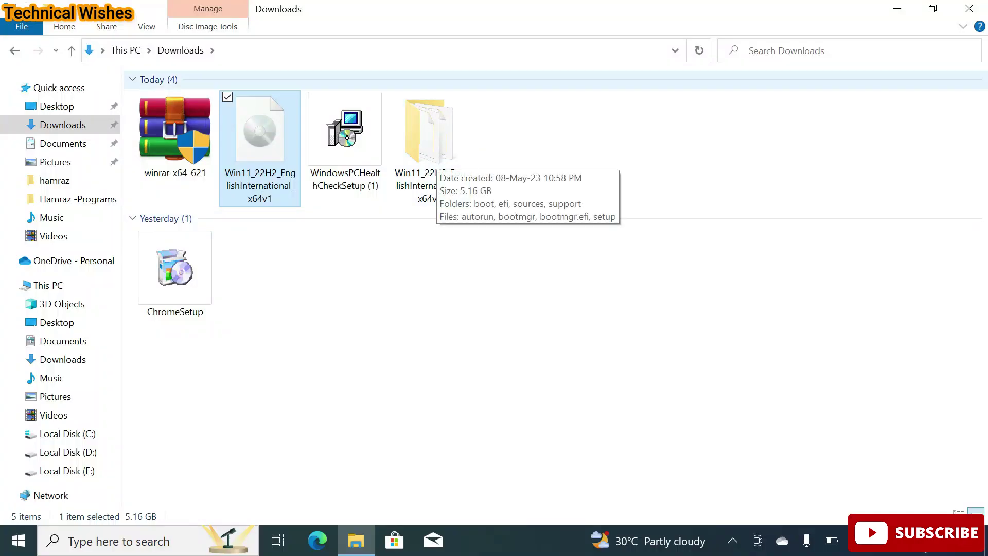
- Move the extracted Win11_22H2_EnglishInternational_x64v1 folder from Downloads to the desktop and close File Explorer
click(933, 10)
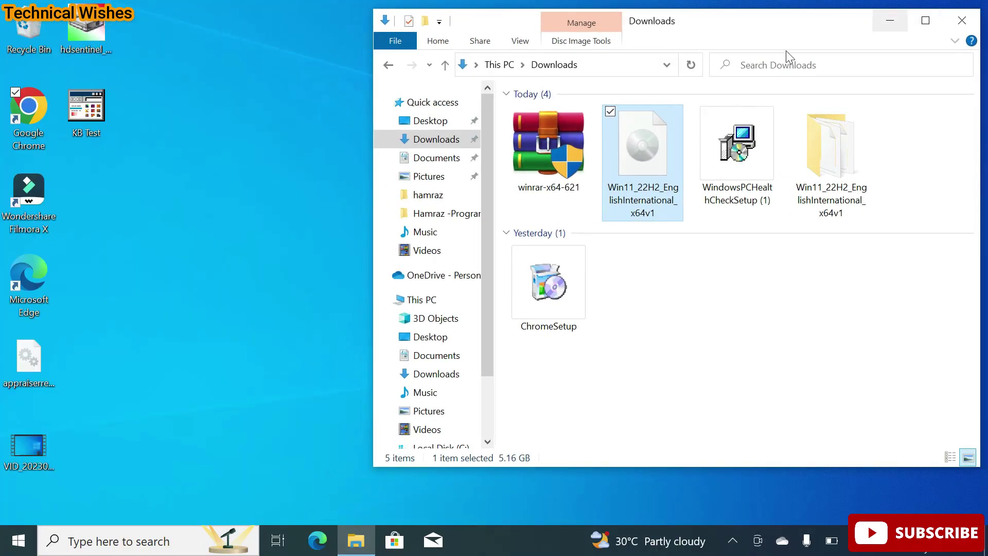
click(822, 166)
right_click(819, 159)
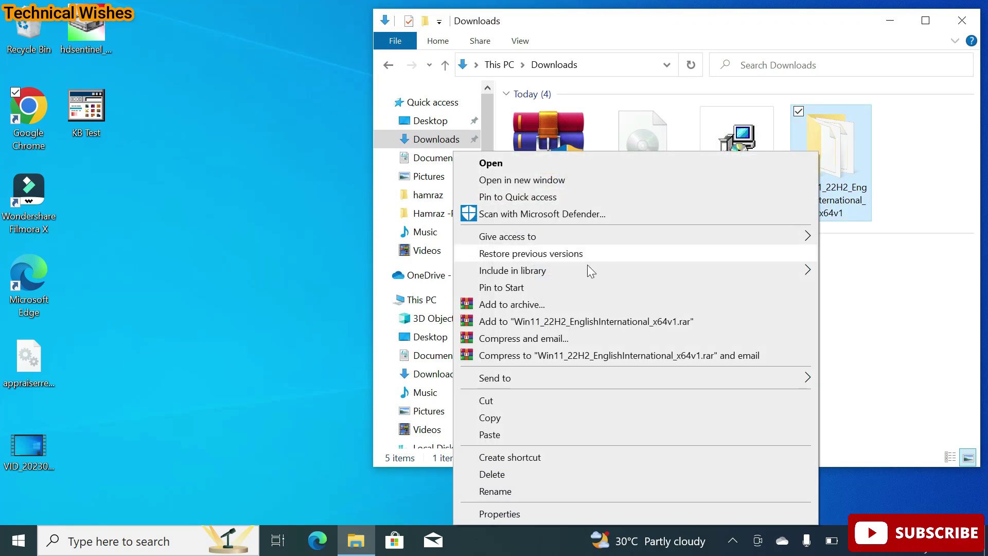
click(501, 401)
click(168, 181)
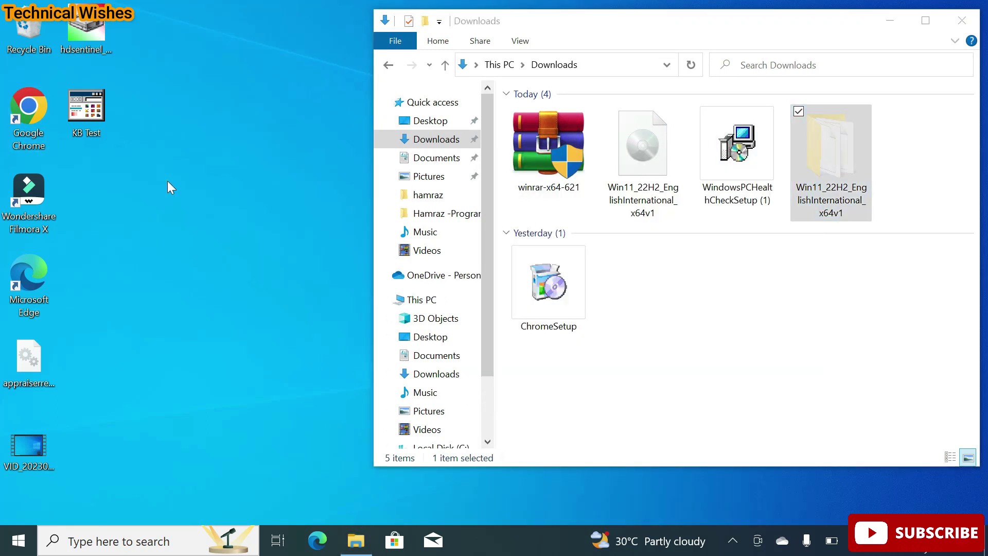
right_click(167, 180)
click(57, 249)
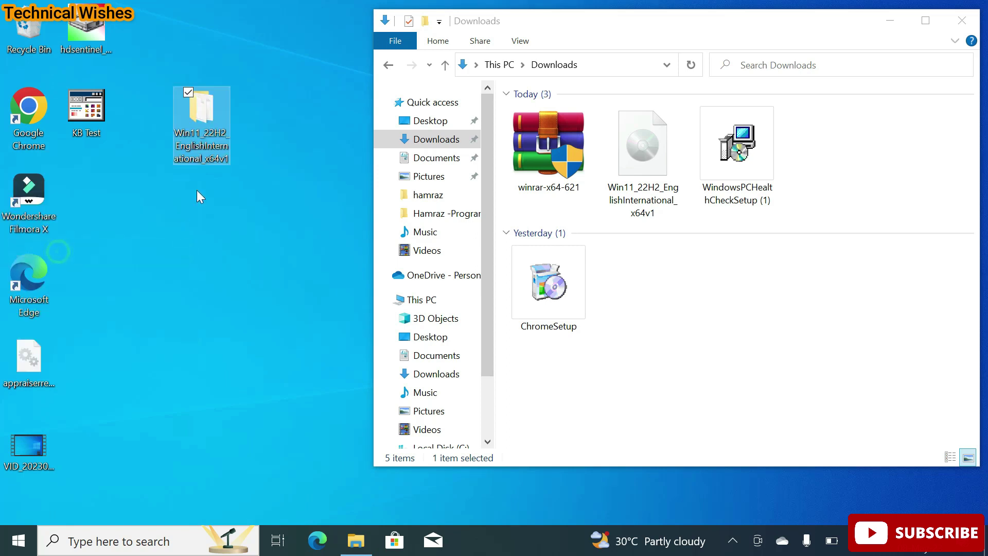
click(960, 23)
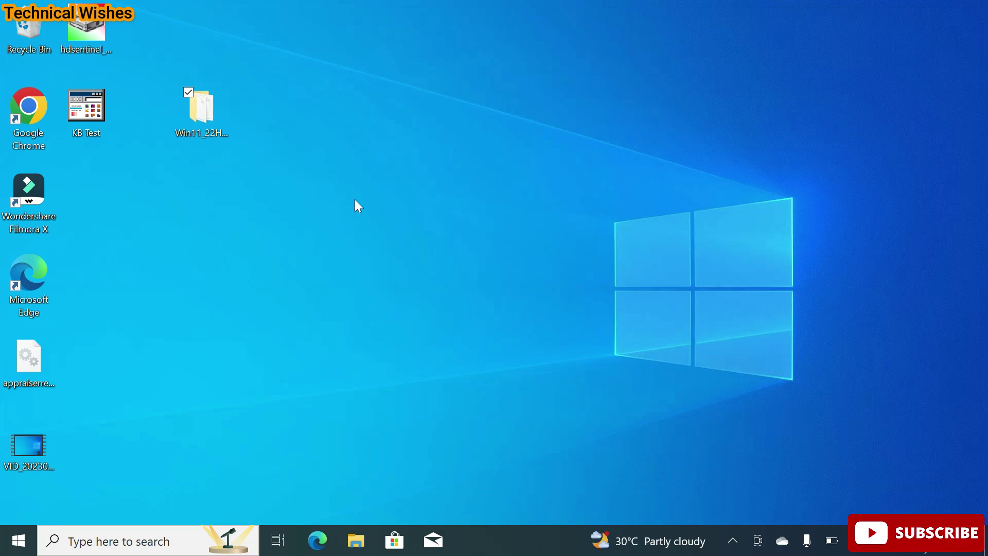
- Launch the setup application from the extracted Windows 11 folder on the desktop and minimize the folder window
double_click(207, 122)
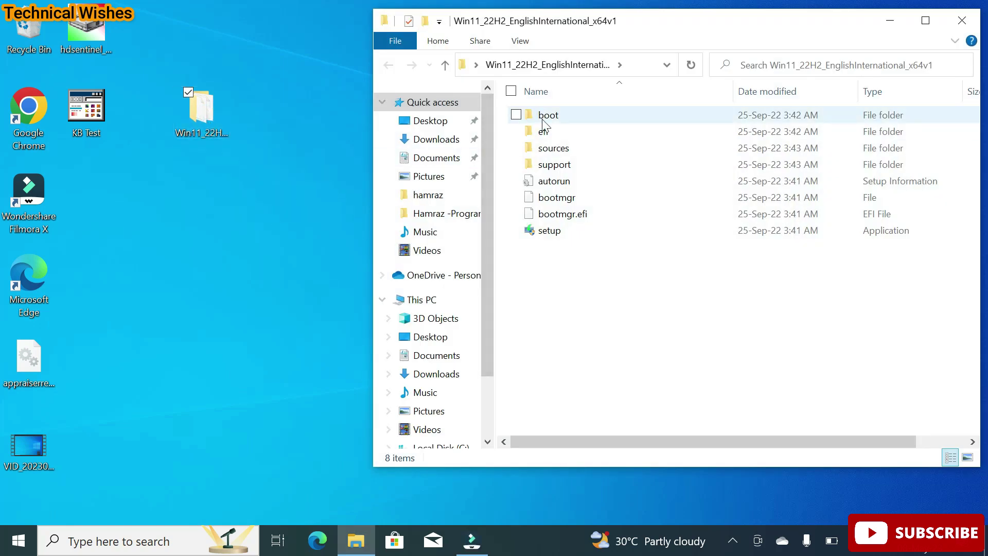
double_click(547, 230)
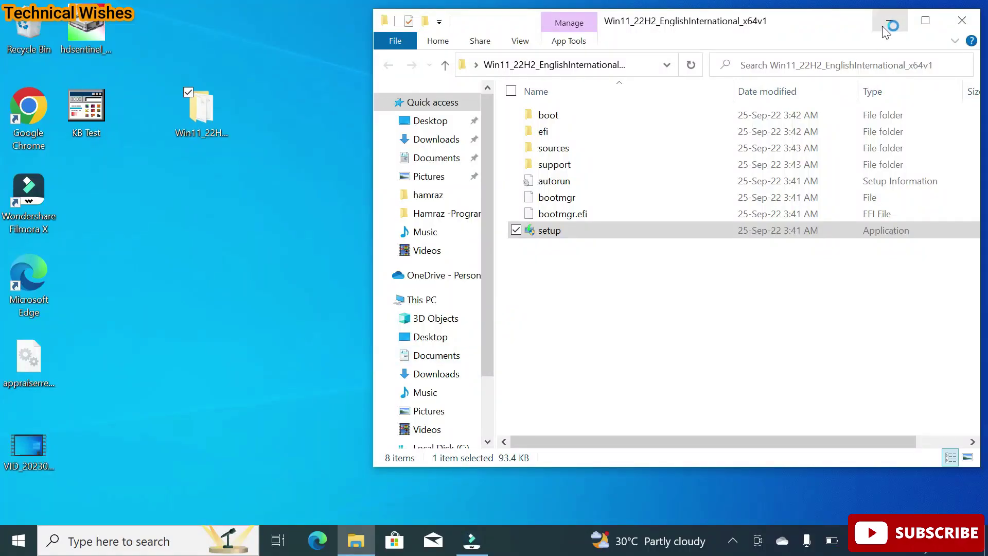
click(891, 20)
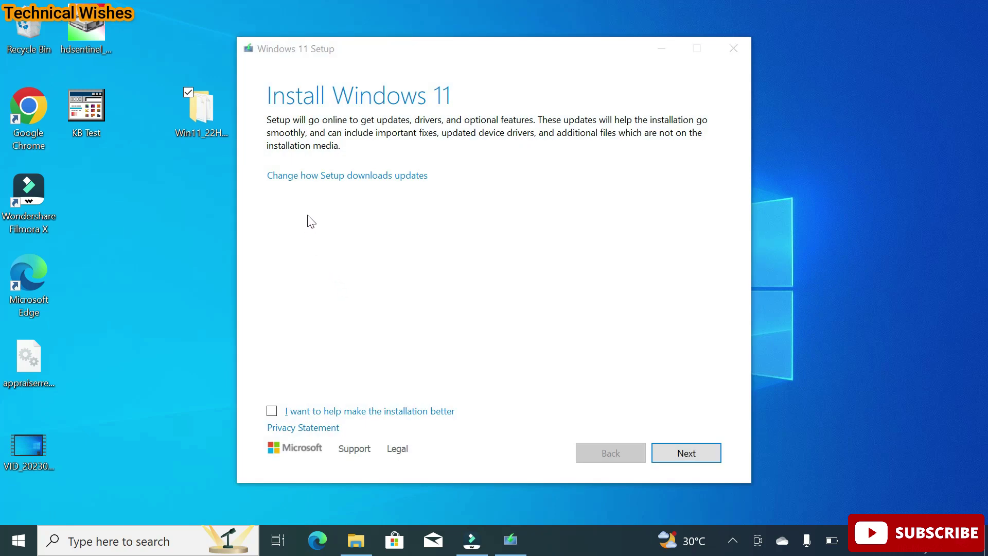
- Set Setup's update download option to "Not right now", opt in to help make the installation better, and continue
click(354, 177)
click(277, 220)
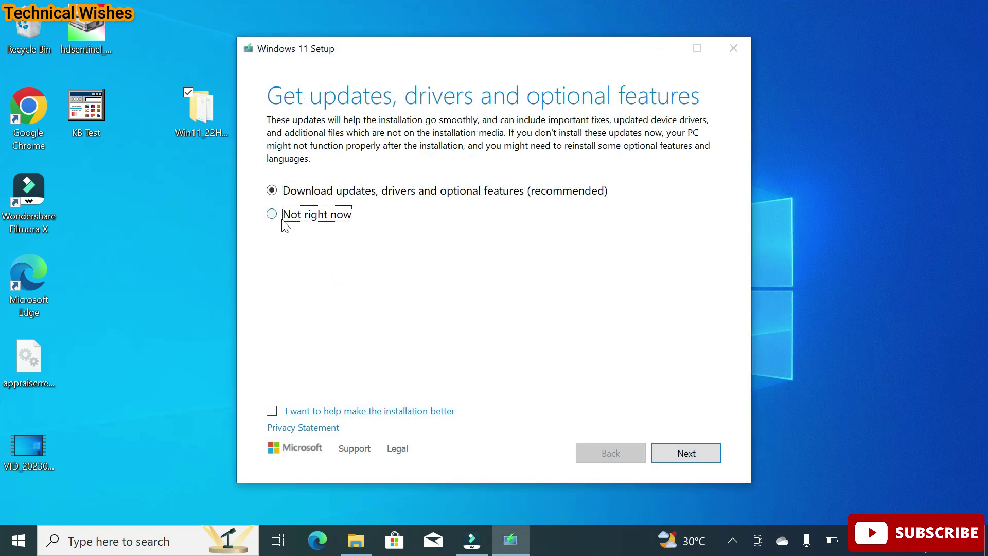
click(278, 414)
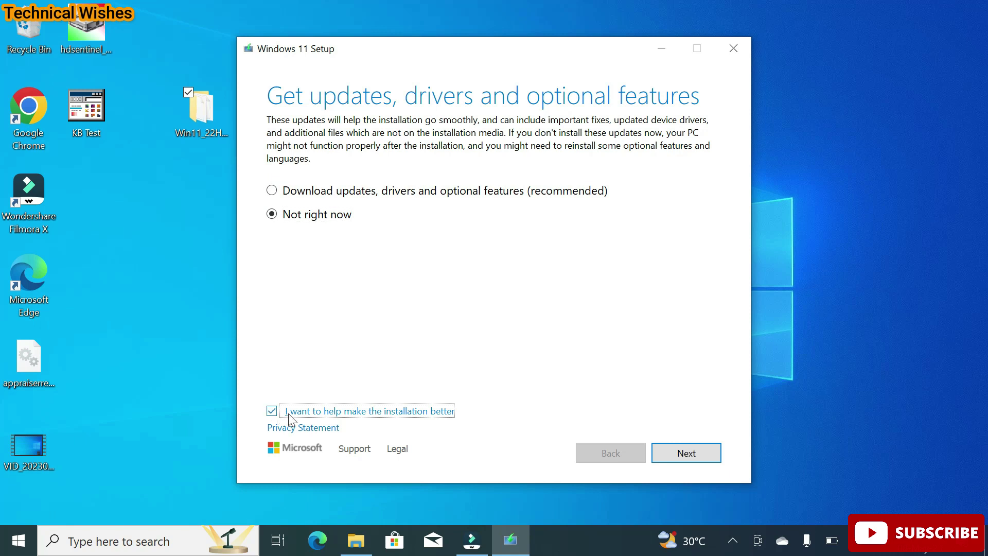
click(687, 456)
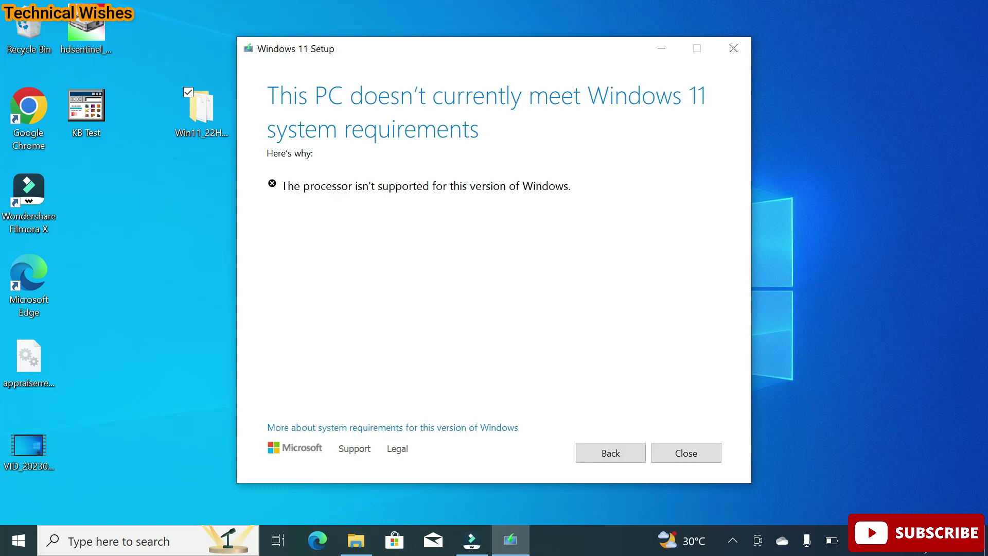
- Highlight the reason listed on the system requirements page and close Windows 11 Setup
drag(282, 185, 572, 186)
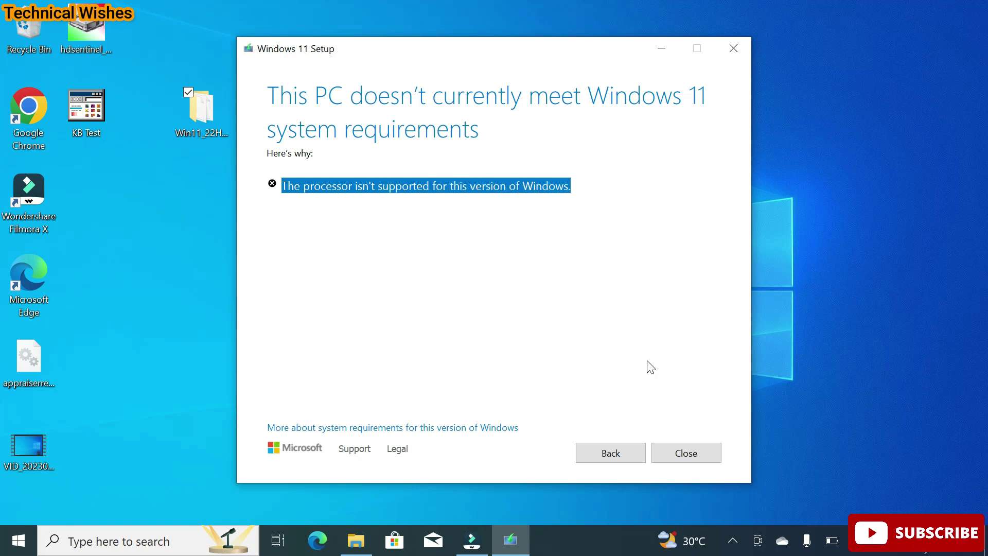
click(691, 455)
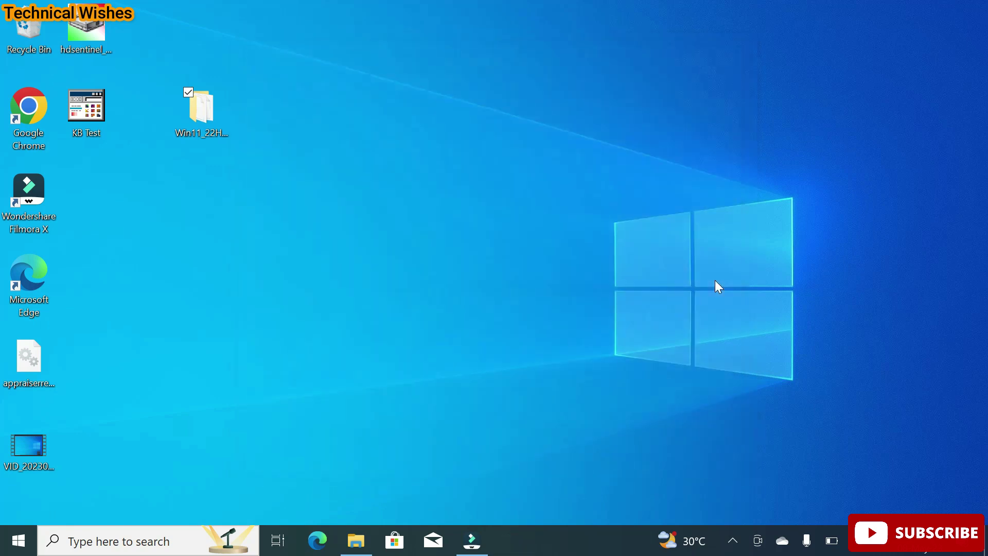
- Reopen the extracted Windows 11 folder on the desktop, enlarge its window and open the sources subfolder
double_click(205, 121)
drag(371, 467, 204, 513)
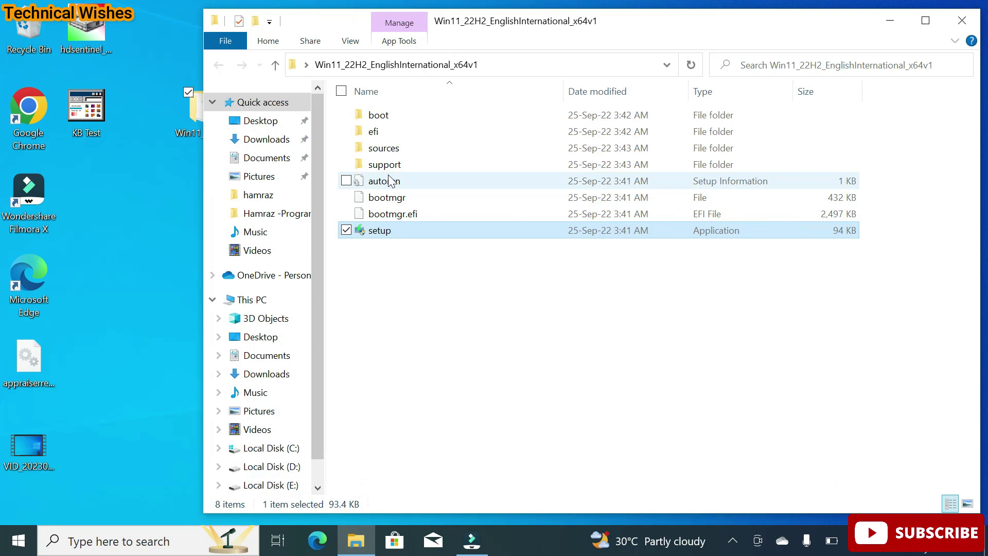
double_click(387, 150)
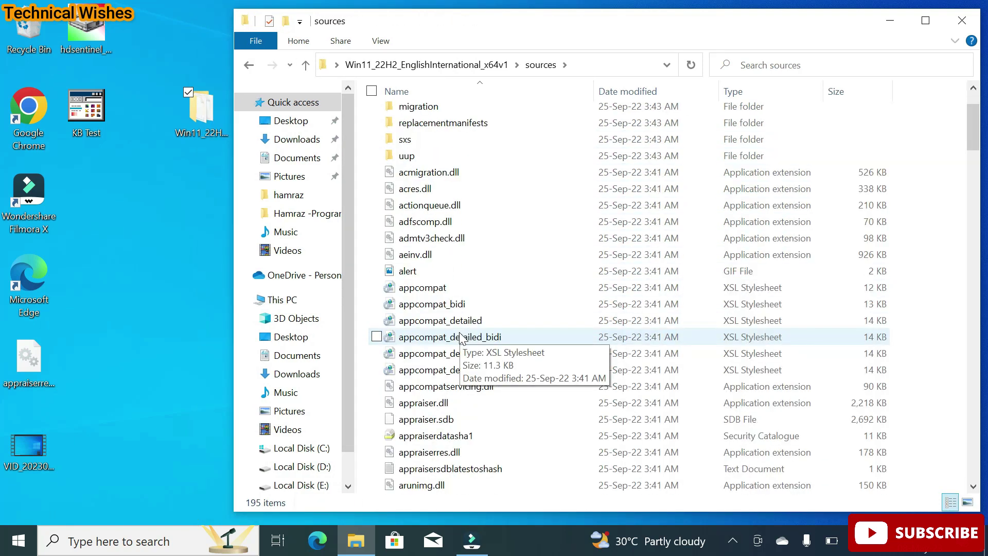
- Open appraiserres.dll from the sources folder with Notepad
scroll(460, 334, down, 2)
scroll(423, 431, down, 1)
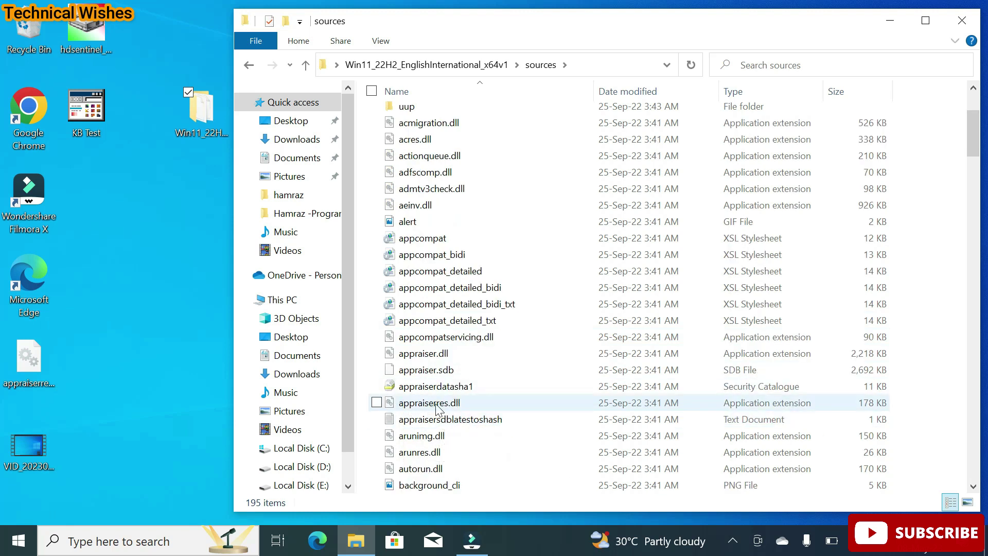
double_click(458, 407)
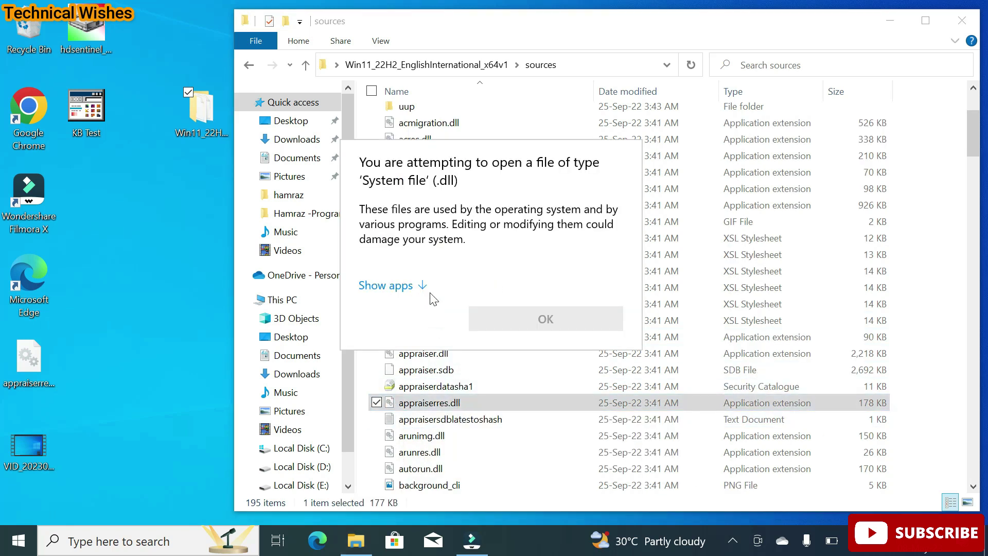
click(423, 285)
click(418, 285)
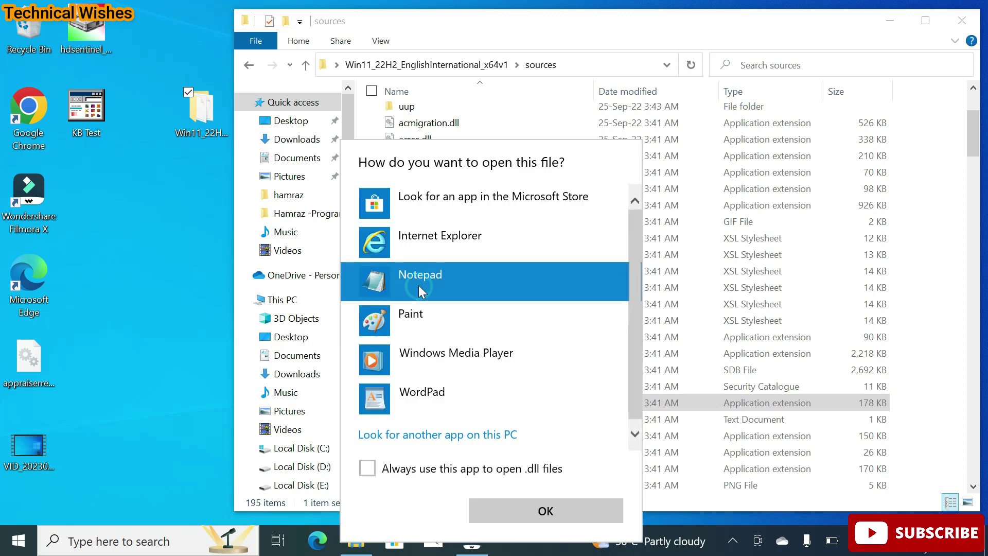
click(544, 510)
- Search the opened appraiserres.dll text for "amd64"
scroll(602, 207, down, 15)
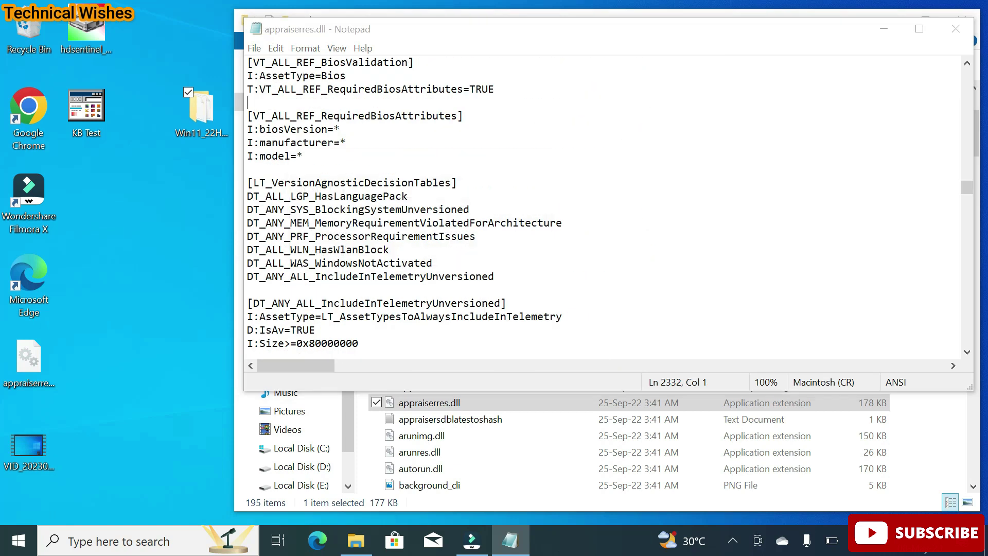
key(ctrl+f)
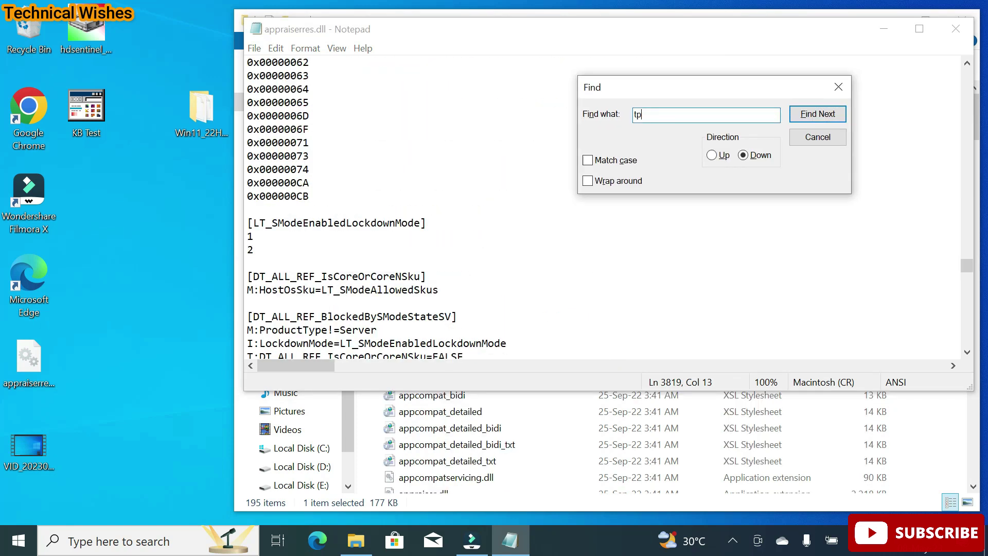
key(BackSpace)
text(amd64)
click(806, 115)
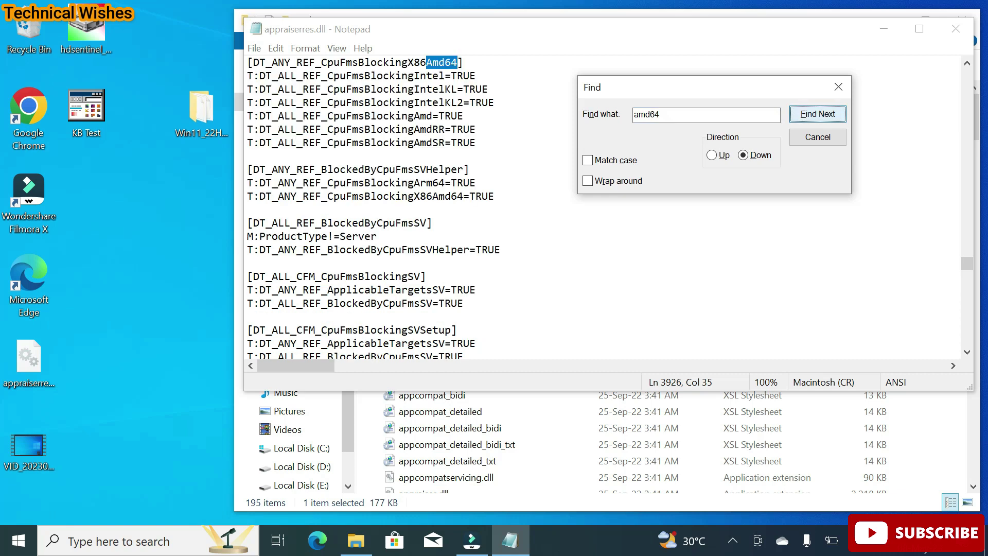
scroll(515, 149, up, 2)
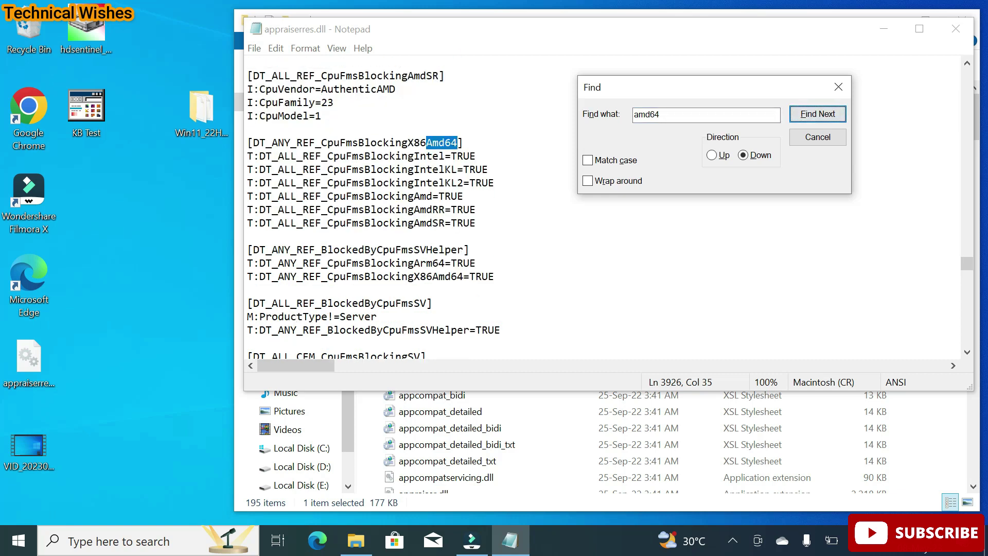
- Highlight the TRUE values under the DT_ANY_REF_CpuFmsBlockingX86Amd64 section and close the file without editing it
click(838, 86)
drag(457, 156, 475, 210)
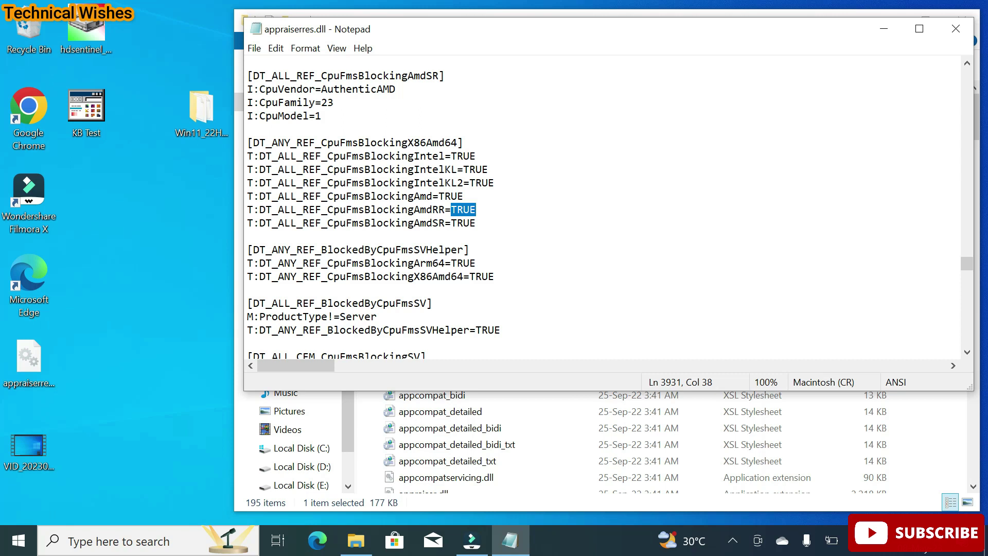
click(956, 28)
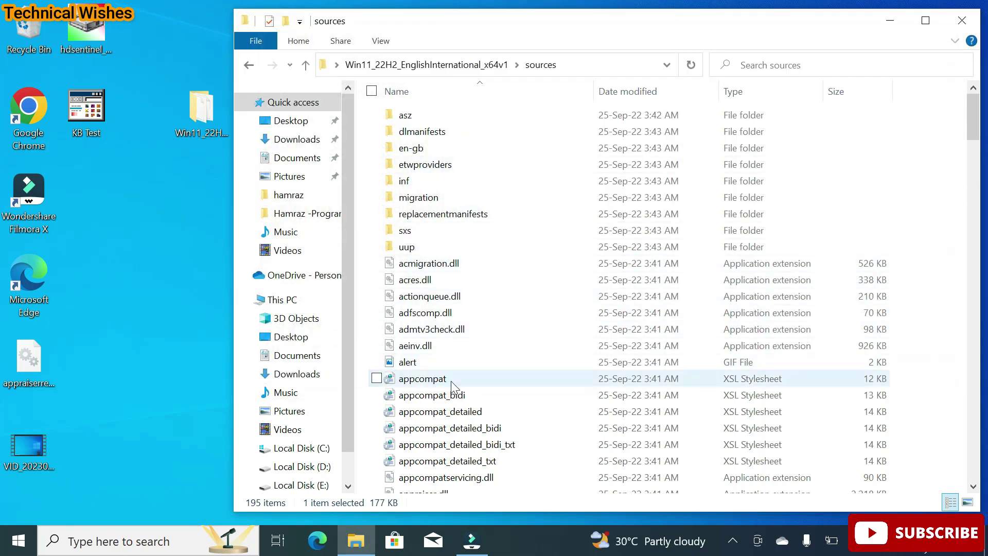
- Locate the original appraiserres.dll in the sources folder and copy the replacement appraiserres.dll from the desktop
scroll(451, 381, down, 3)
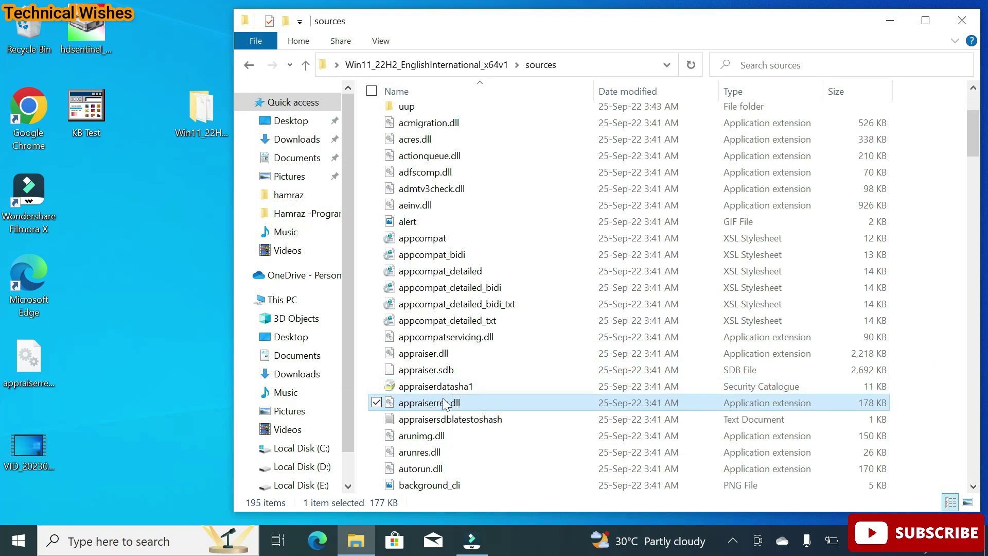
mouse_move(446, 404)
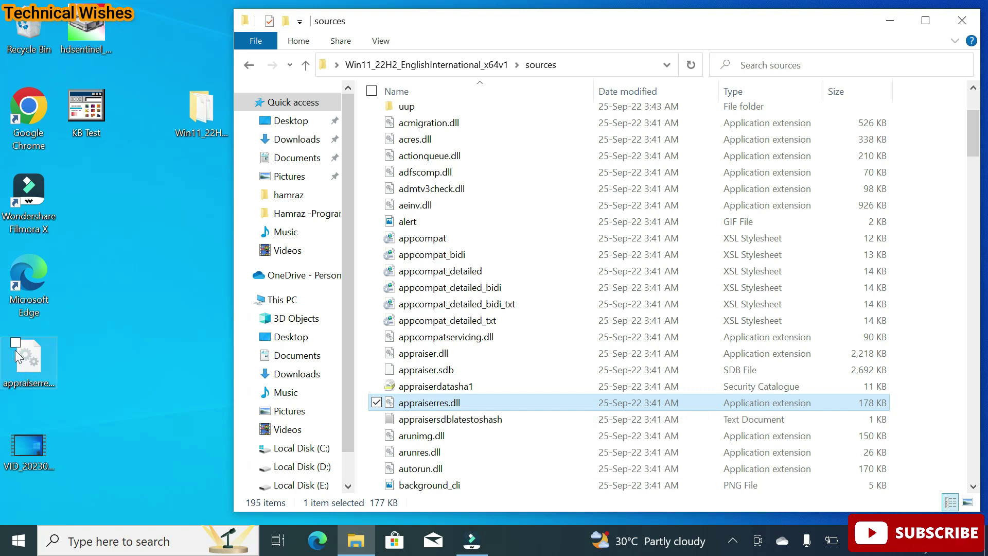
click(35, 368)
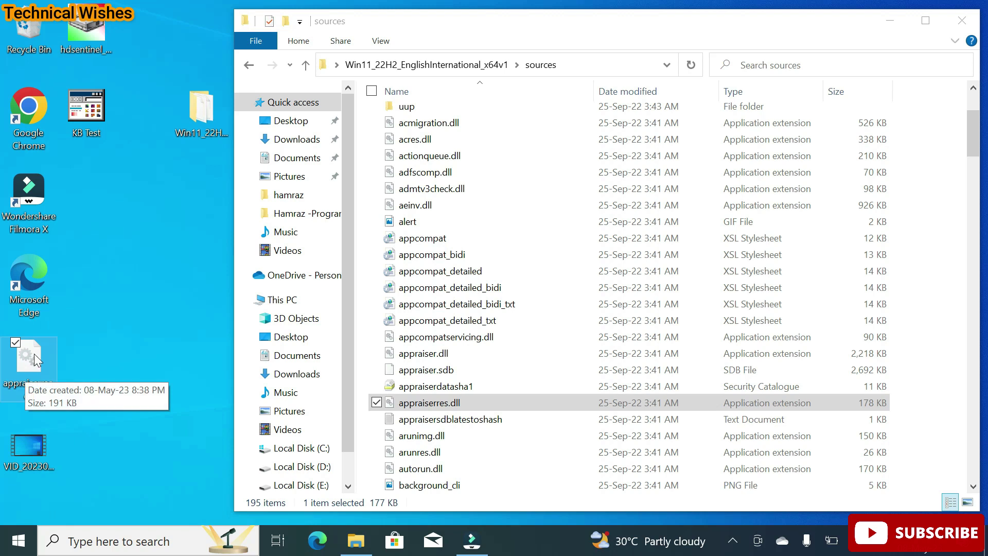
right_click(34, 354)
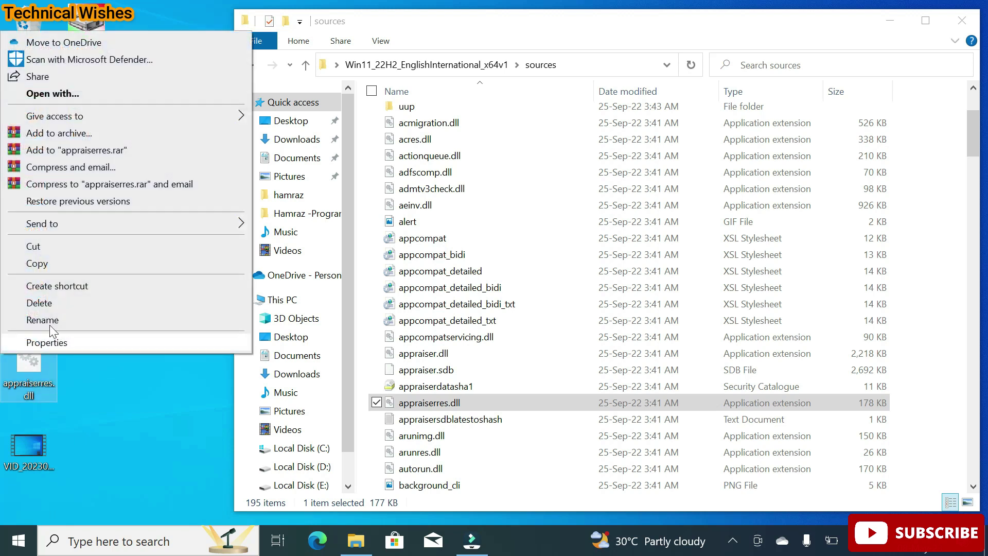
click(40, 264)
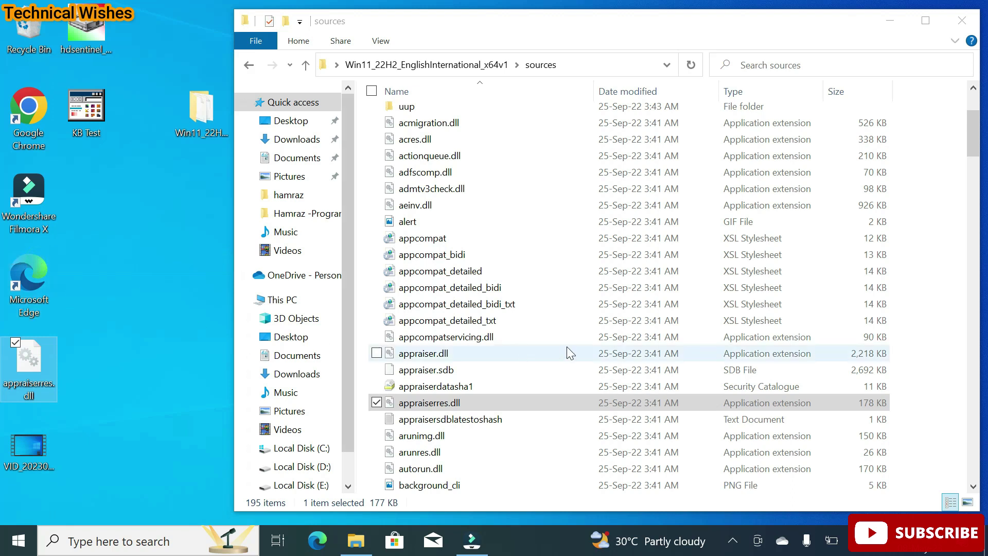
- Paste the copied appraiserres.dll into the sources folder, replacing the existing file, and close the folder window
scroll(678, 249, up, 3)
click(911, 150)
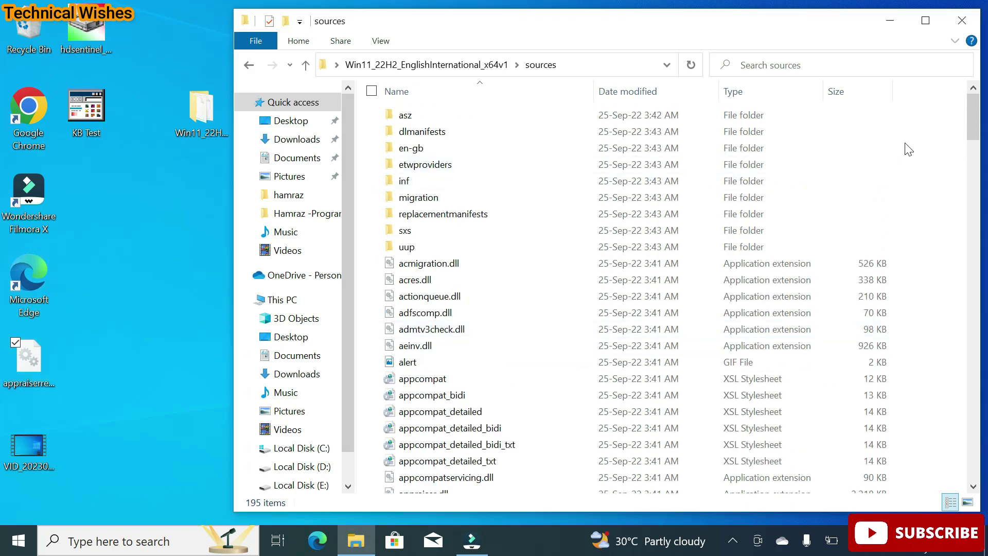
right_click(833, 157)
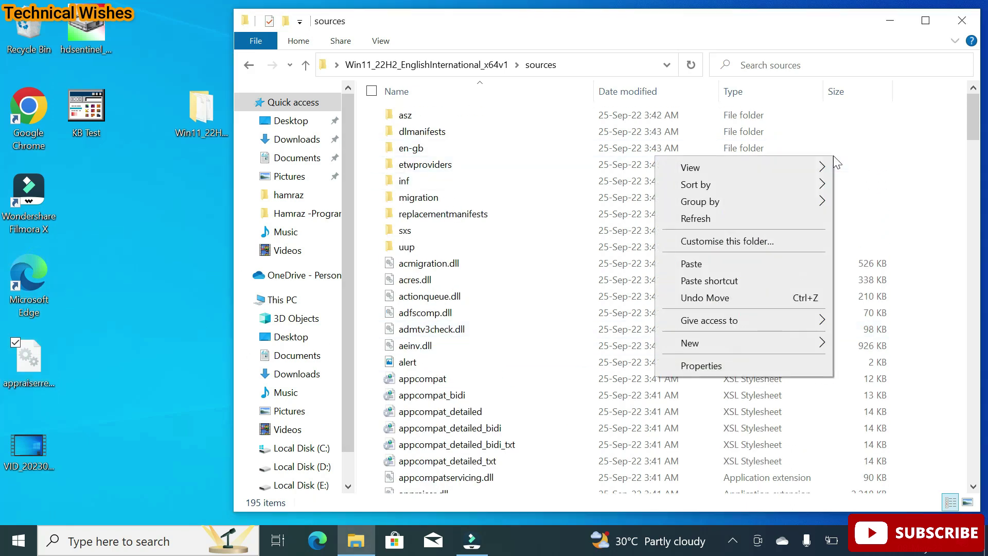
click(691, 264)
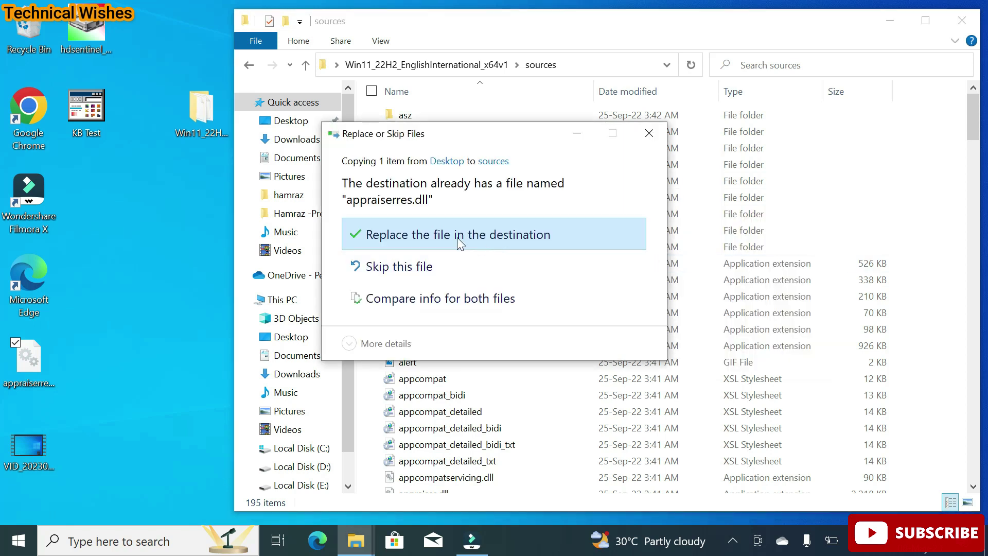
click(489, 236)
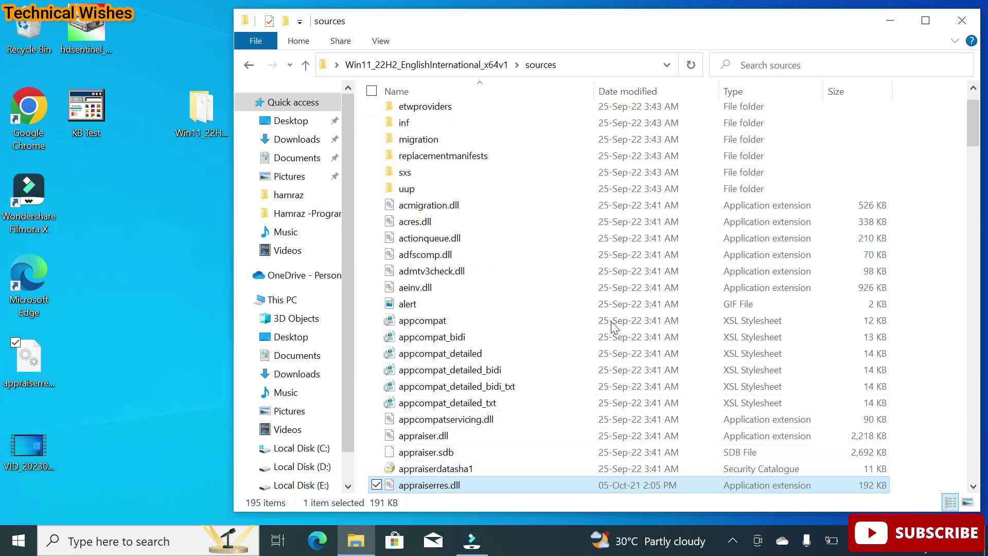
click(966, 23)
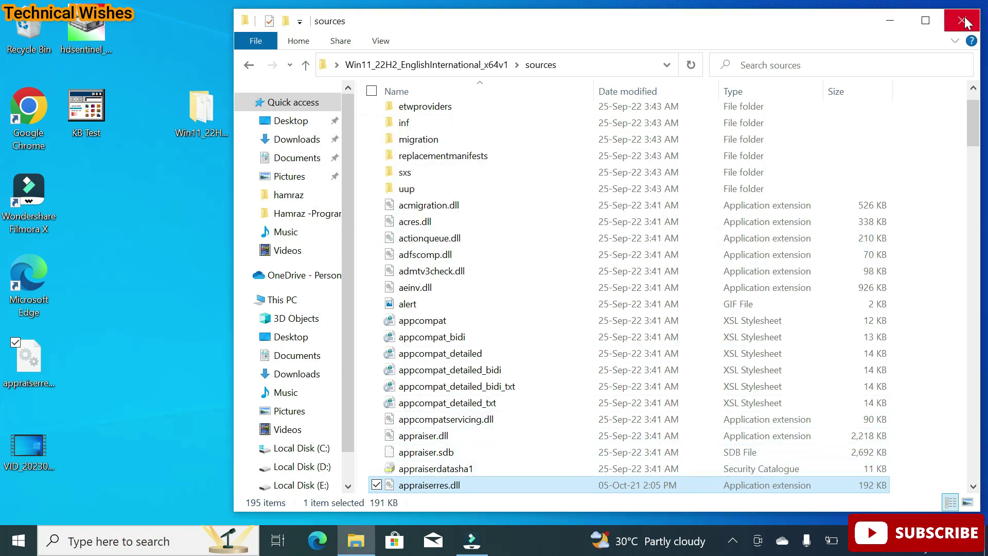
click(965, 23)
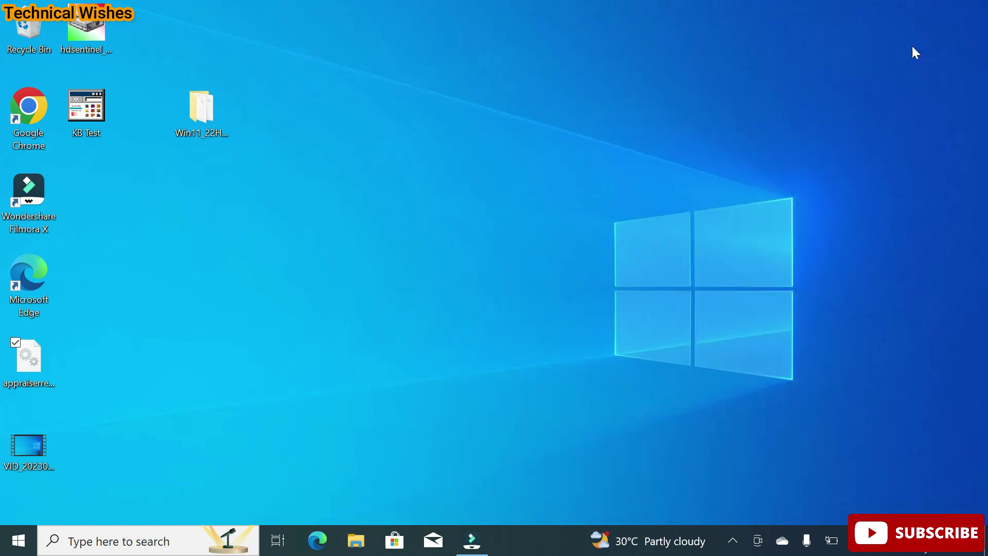
- Launch the setup application from the extracted Win11_22H2_EnglishInternational_x64v1 folder again and close the folder window
click(213, 109)
double_click(212, 108)
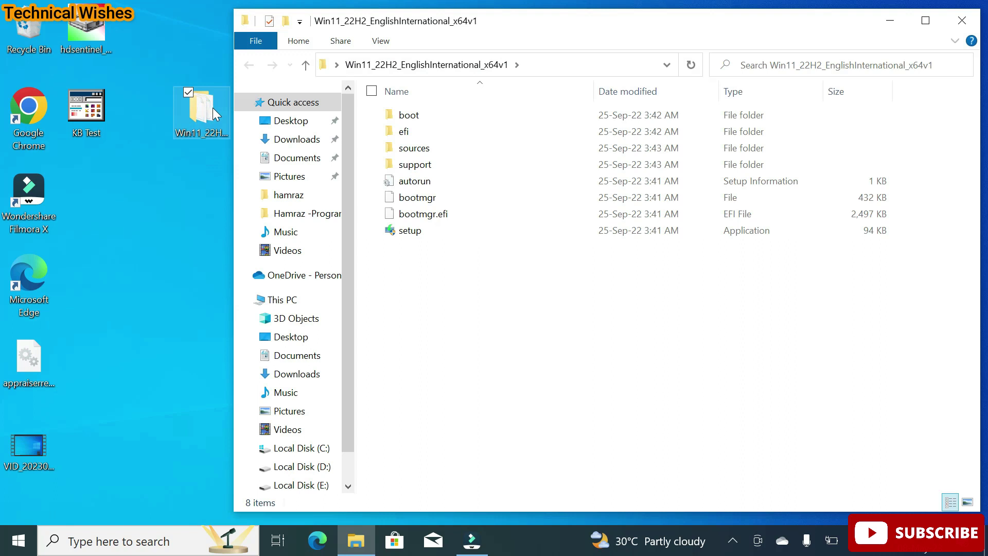
click(422, 234)
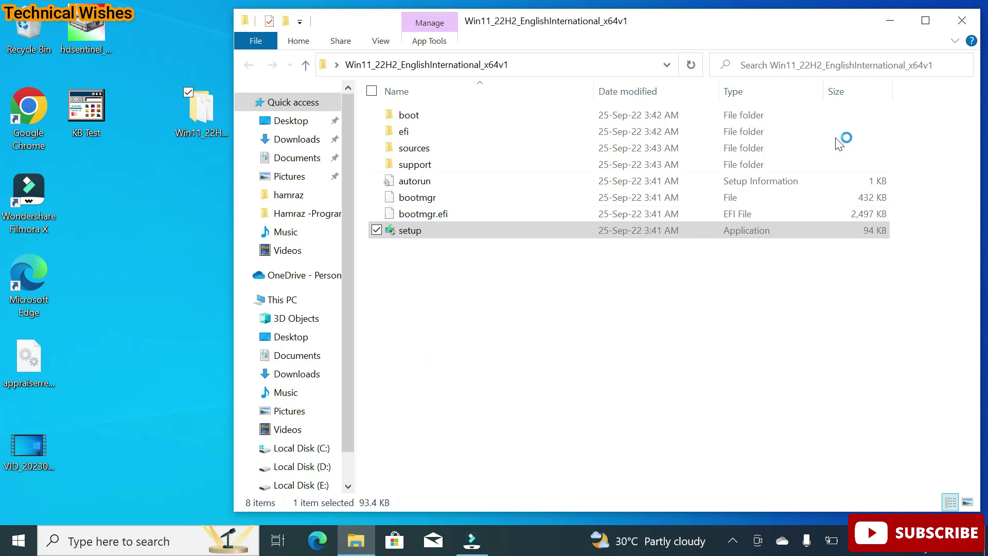
click(958, 21)
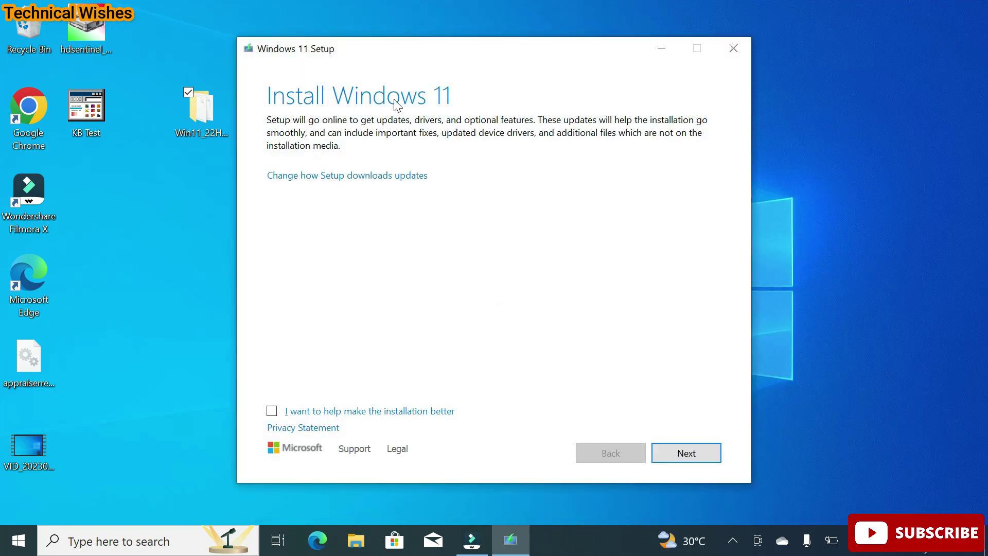
- Opt in to help make the installation better, continue, and accept the Windows 11 licence terms
click(274, 416)
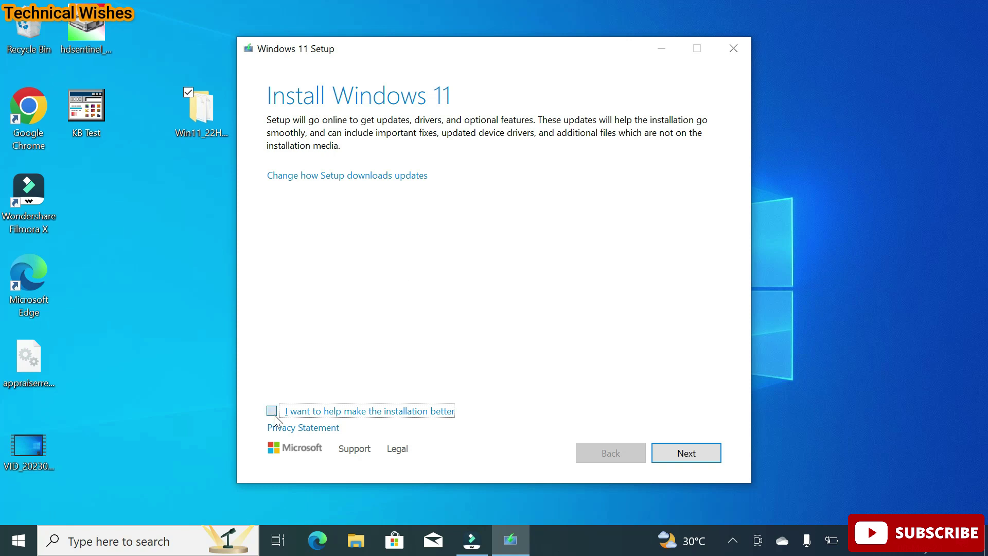
click(686, 452)
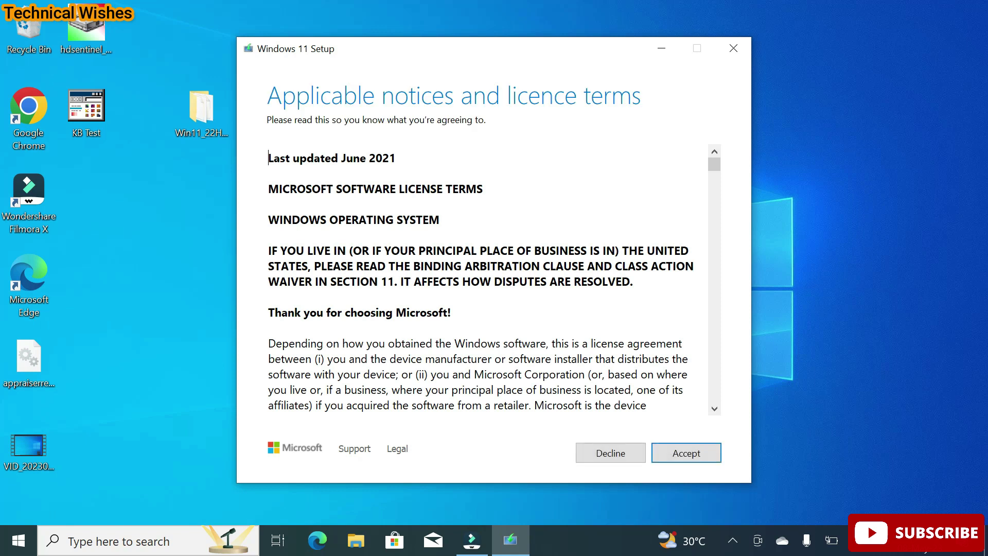
scroll(493, 280, down, 15)
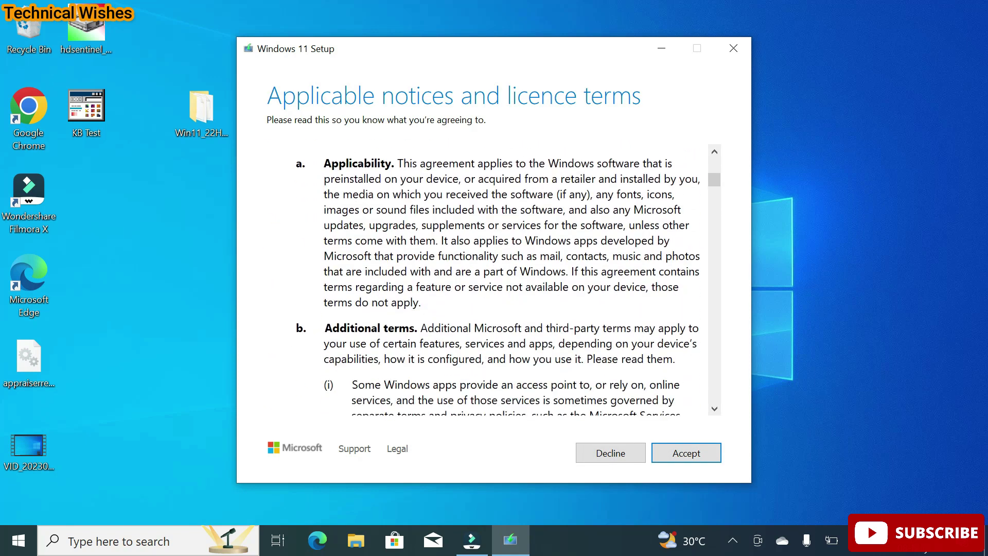
click(686, 452)
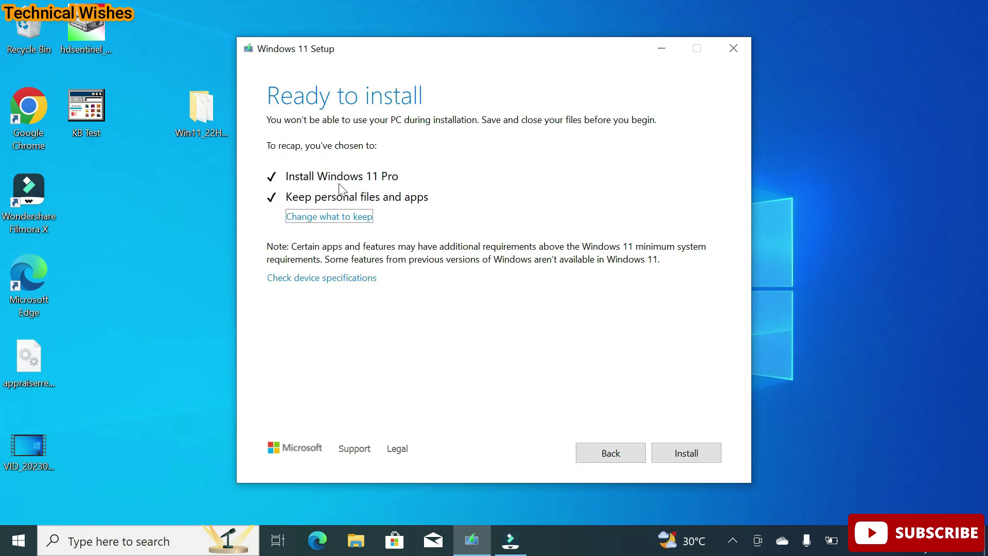
- Open the choice of what to keep, leave "Keep personal files and apps" selected, and continue the installation
click(362, 217)
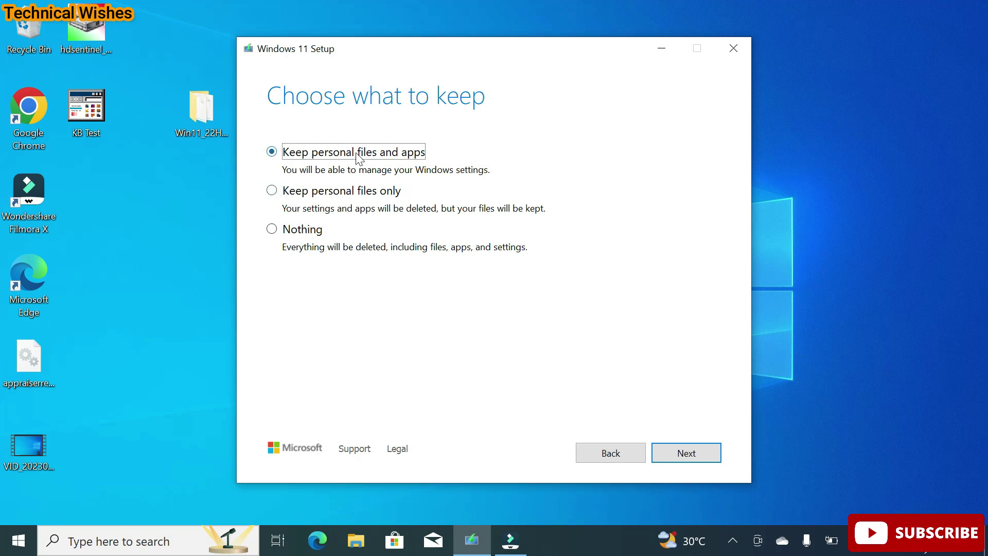
click(688, 452)
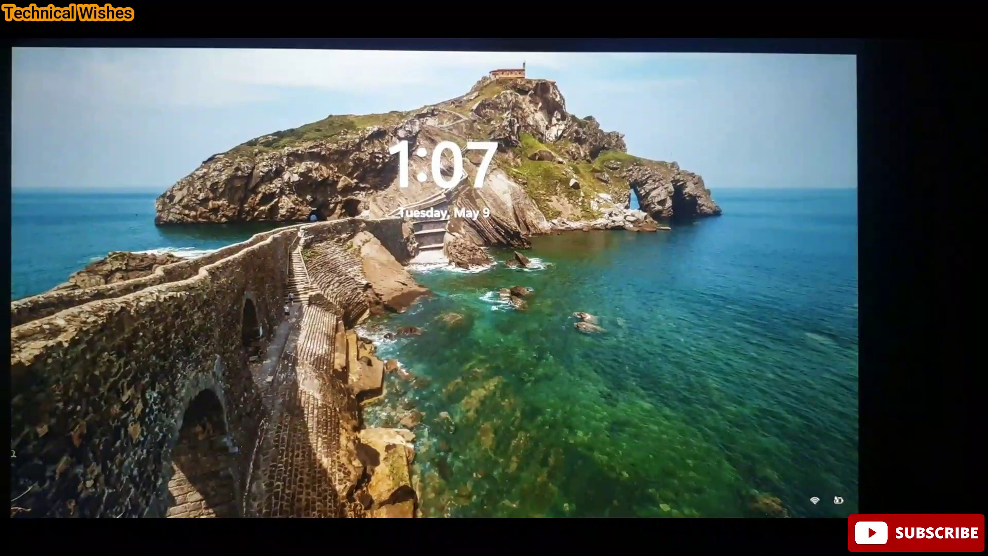
- Unlock the upgraded PC, run WindowsPCHealthCheckSetup from the Downloads folder, and close the folder window
key(Return)
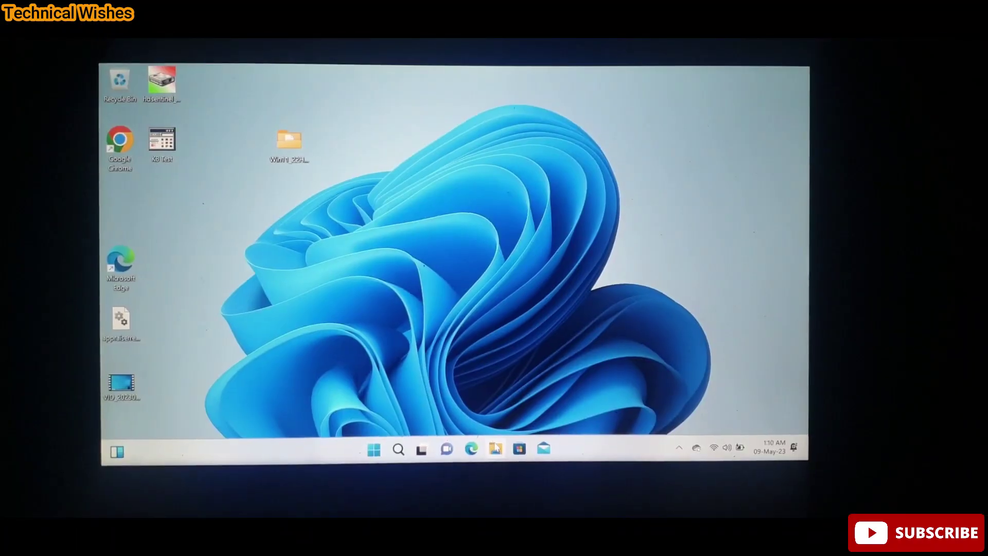
click(497, 448)
click(750, 88)
double_click(362, 183)
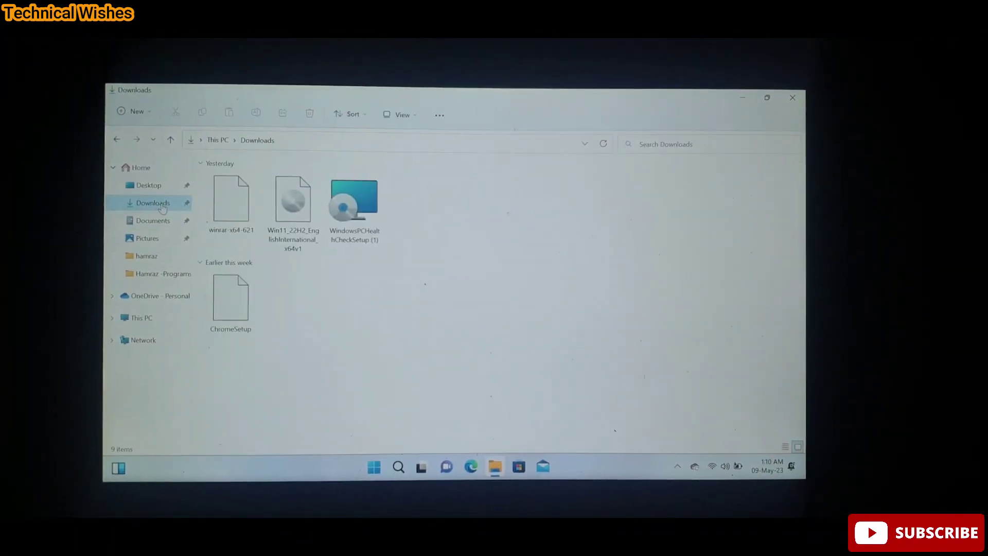
double_click(353, 199)
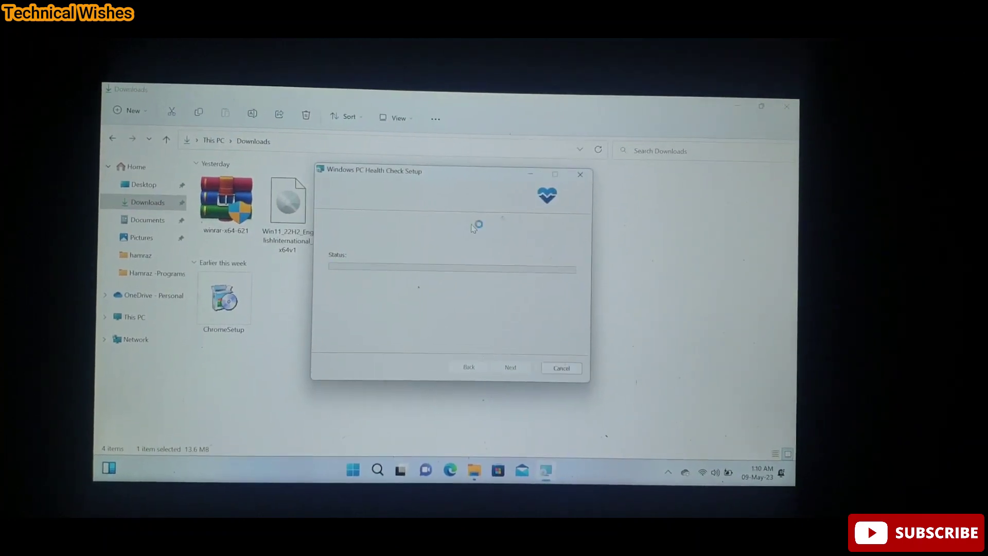
click(789, 105)
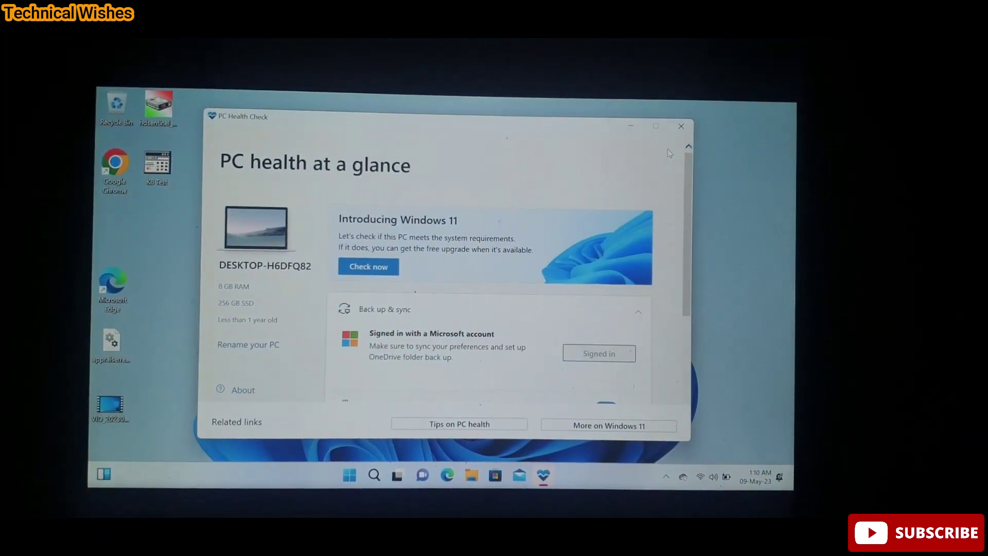
- Check the PC against the Windows 11 system requirements, show all results, and close PC Health Check
click(355, 259)
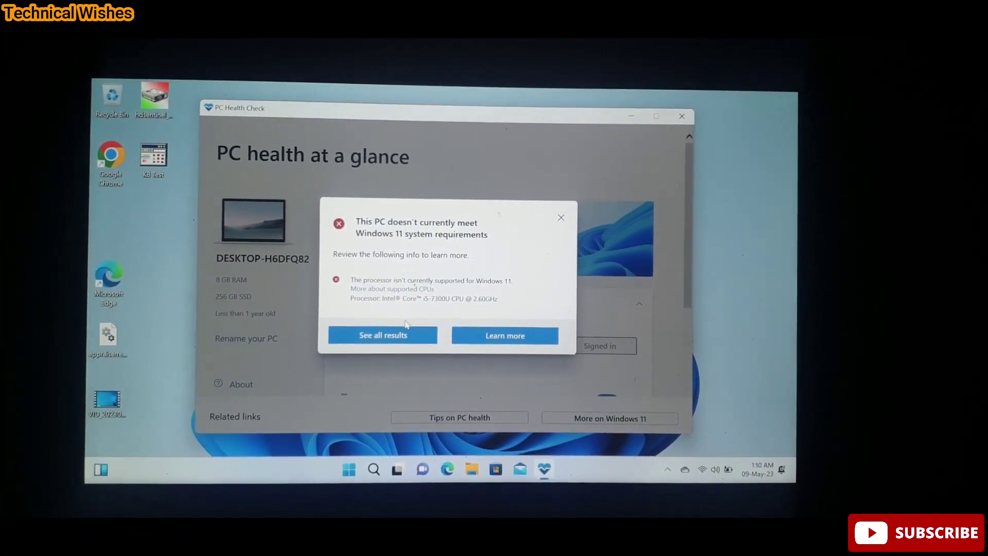
click(399, 336)
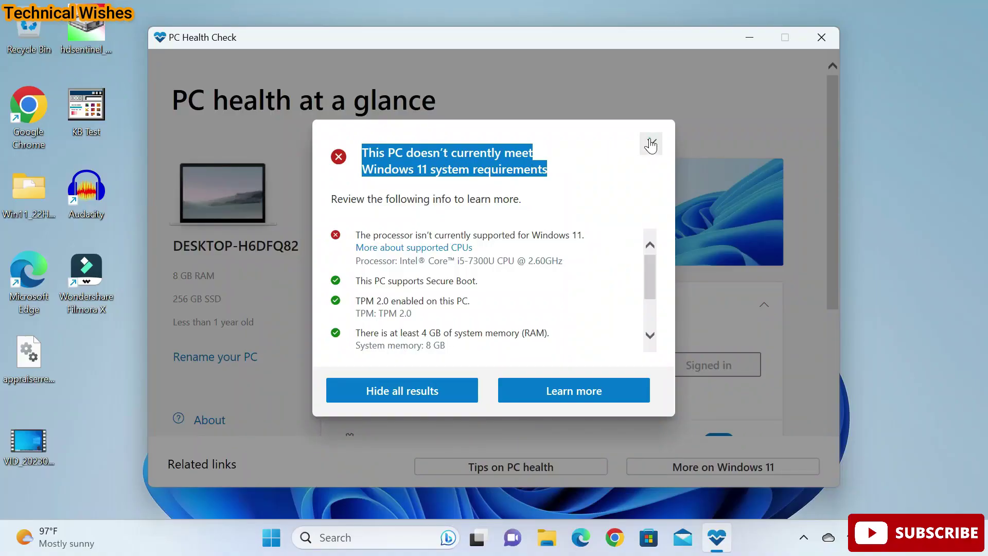
click(652, 143)
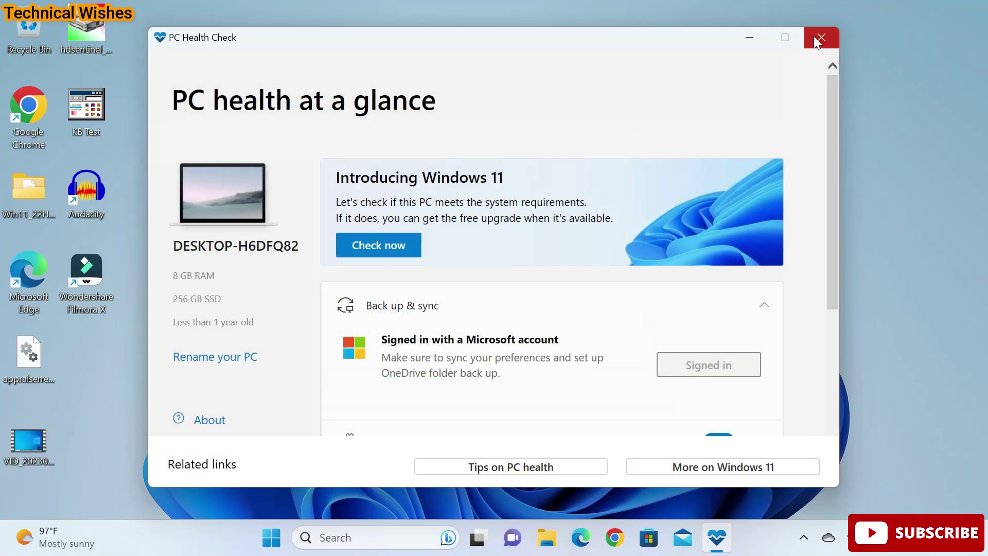
click(819, 38)
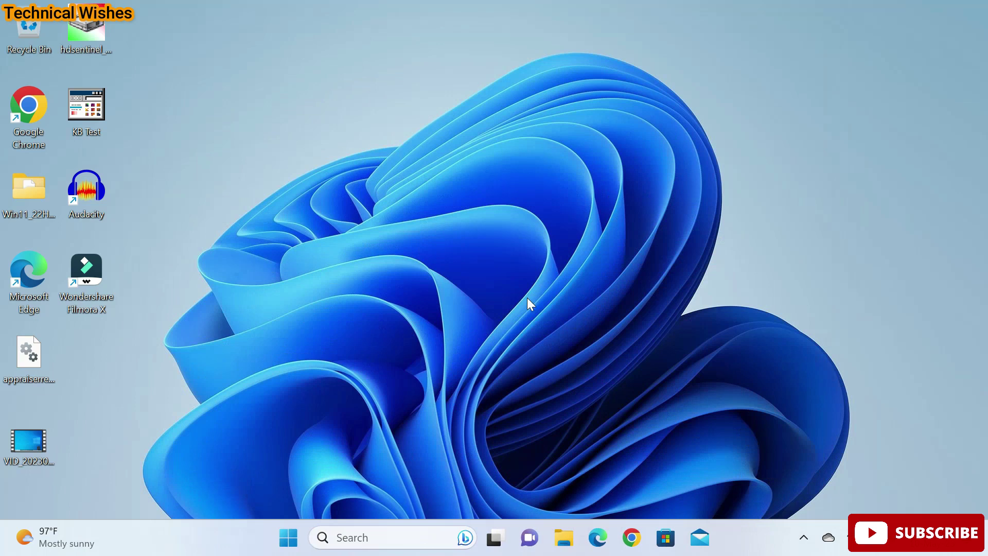
- Bring up the Windows 11 Start menu
click(290, 537)
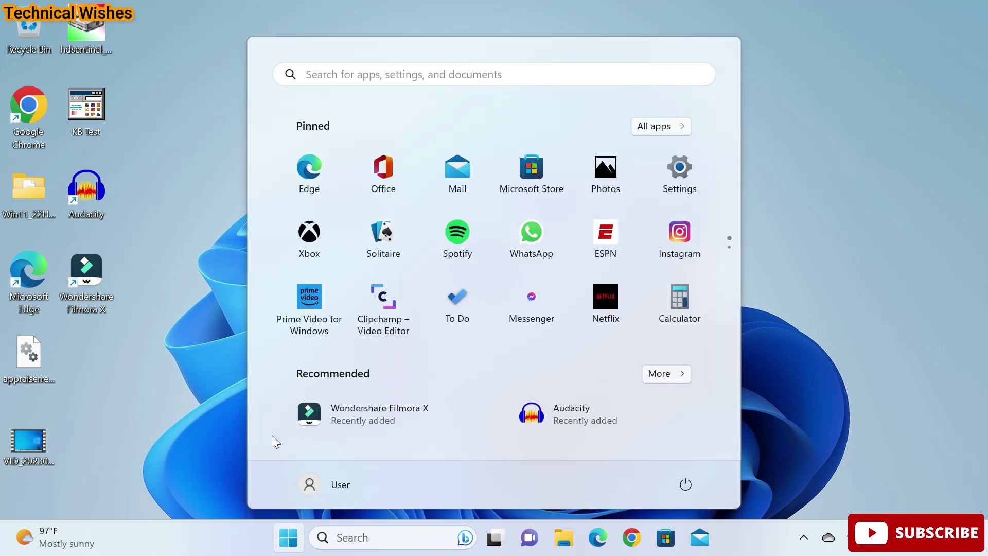